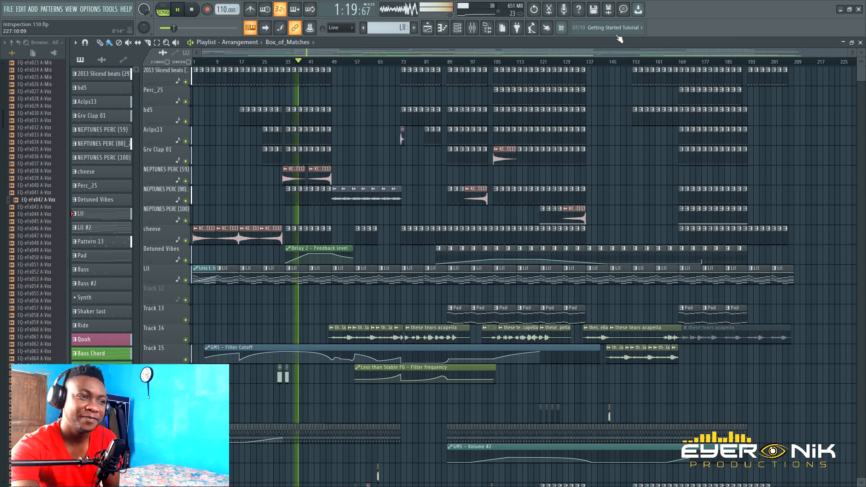
Open the channel settings of the "these tears acapella" clip and lower its channel volume to 18%
{"action": "left_click_drag", "start_coordinate": [569, 53], "coordinate": [586, 53]}
{"action": "mouse_move", "coordinate": [863, 81]}
{"action": "left_mouse_down"}
{"action": "mouse_move", "coordinate": [862, 91]}
{"action": "mouse_move", "coordinate": [863, 68]}
{"action": "left_mouse_up"}
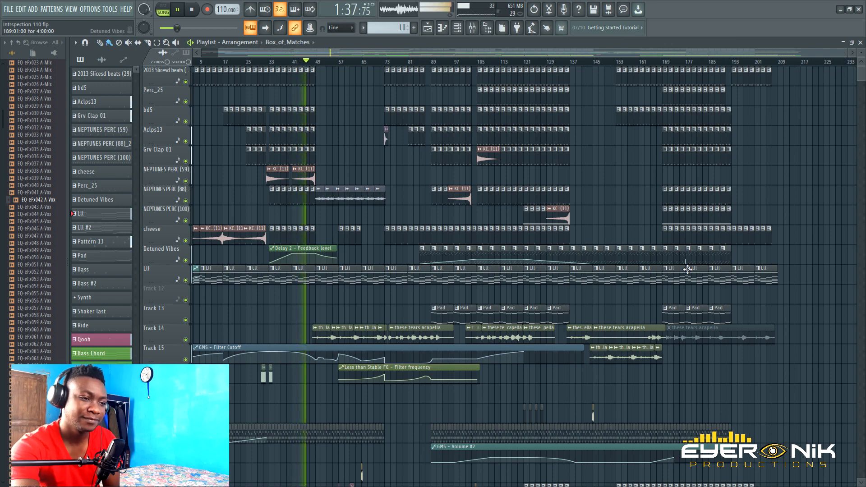
{"action": "double_click", "coordinate": [422, 334]}
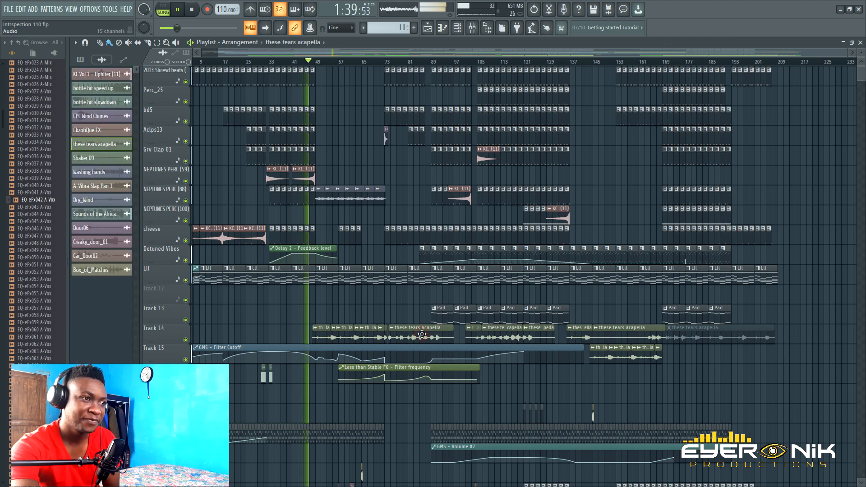
{"action": "left_click_drag", "start_coordinate": [255, 136], "coordinate": [546, 140]}
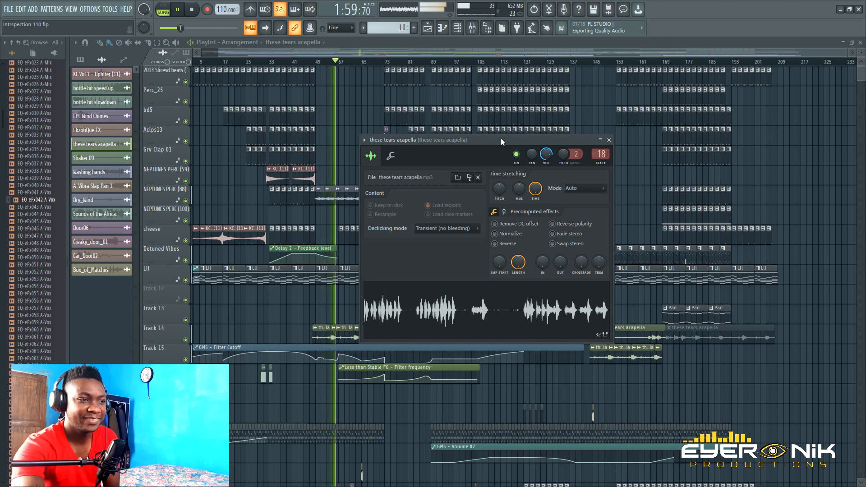
{"action": "left_click_drag", "start_coordinate": [539, 141], "coordinate": [550, 140]}
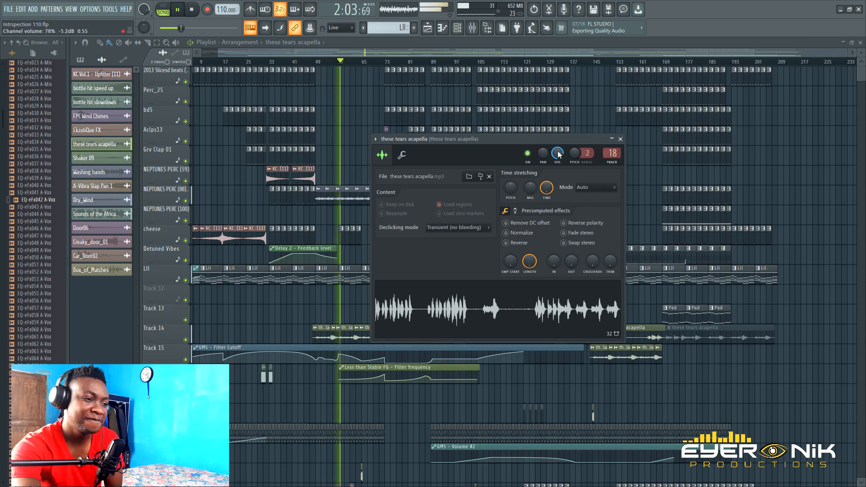
{"action": "left_click_drag", "start_coordinate": [517, 141], "coordinate": [572, 135]}
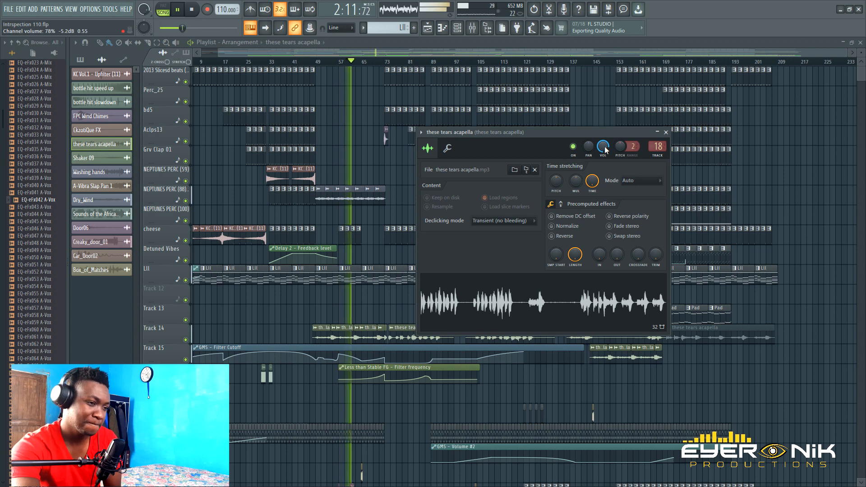
{"action": "left_click_drag", "start_coordinate": [605, 149], "coordinate": [604, 156]}
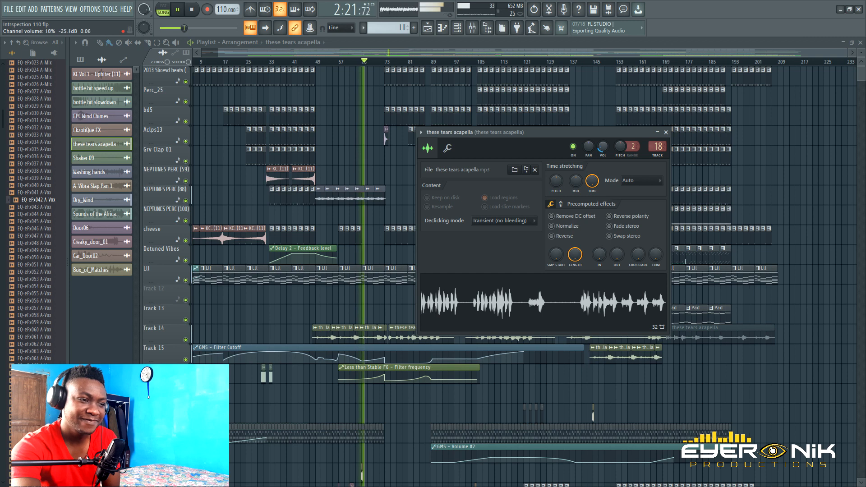
Play the soloed 2013 Sliced beats track from the start of the song, then stop playback
{"action": "left_click", "coordinate": [179, 15]}
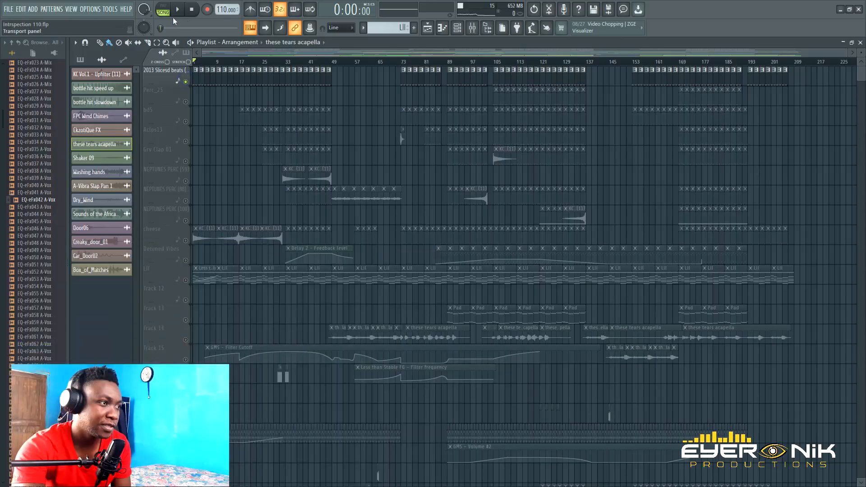
{"action": "key", "text": "space"}
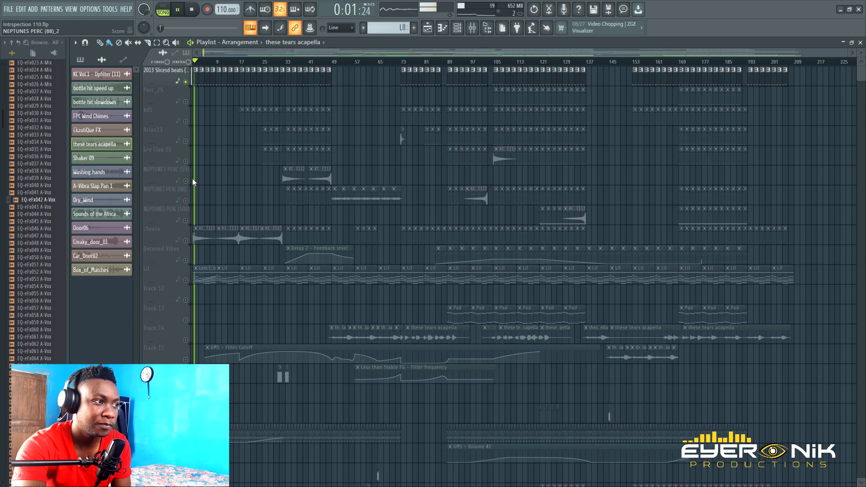
{"action": "left_click", "coordinate": [192, 10]}
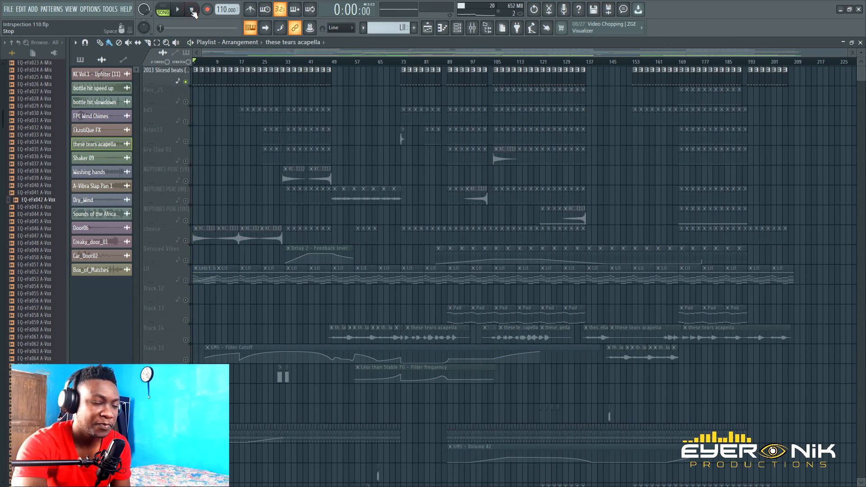
Unmute the bd5 and Aclps13 tracks and audition them with the sliced beats from bar 17
{"action": "left_click", "coordinate": [186, 122]}
{"action": "left_click", "coordinate": [186, 141]}
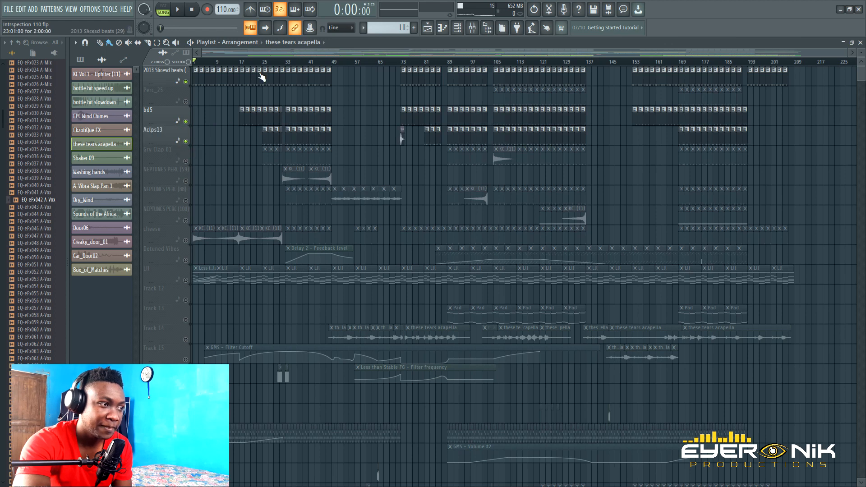
{"action": "left_click", "coordinate": [241, 62]}
{"action": "key", "text": "space"}
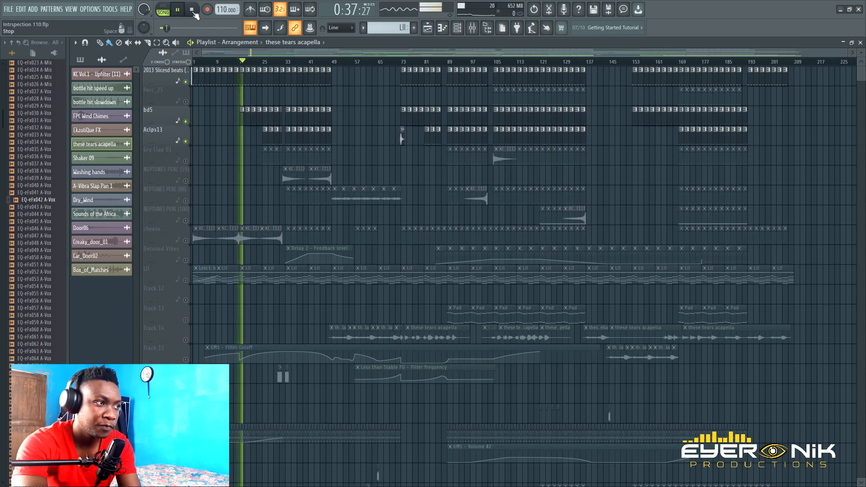
{"action": "left_click", "coordinate": [192, 11]}
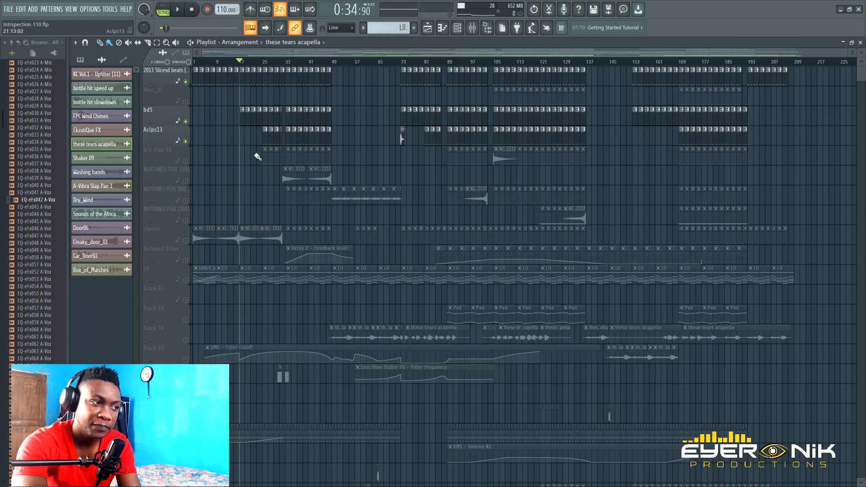
Unmute the Grv Clap 01 track and audition the drums from bar 25
{"action": "left_click", "coordinate": [185, 161]}
{"action": "left_click", "coordinate": [266, 66]}
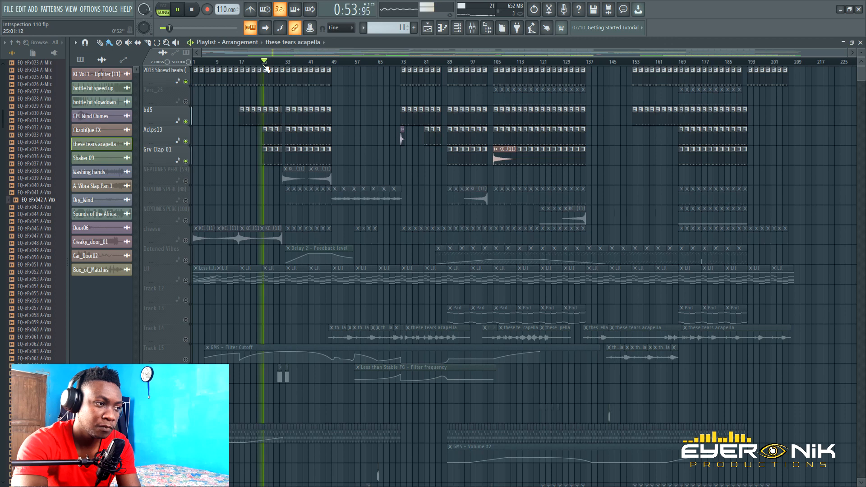
{"action": "key", "text": "space"}
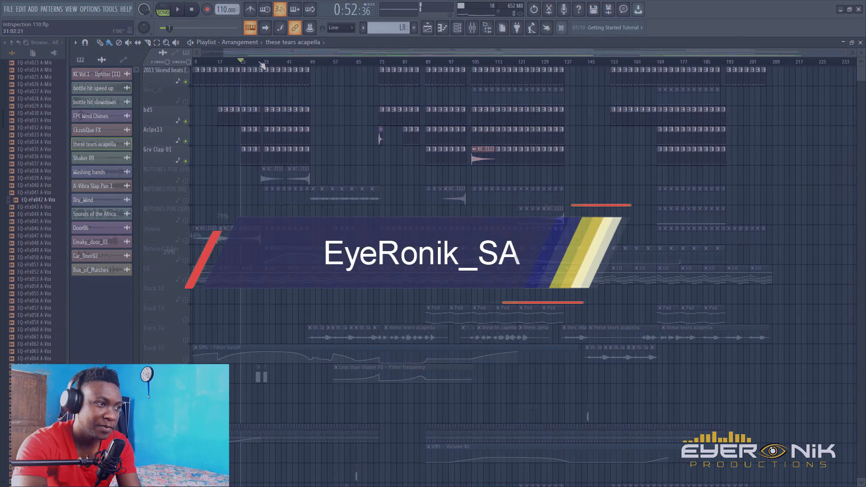
Unmute the NEPTUNES PERC (88) track and audition the drums from bar 33
{"action": "left_click", "coordinate": [266, 66]}
{"action": "left_click", "coordinate": [186, 201]}
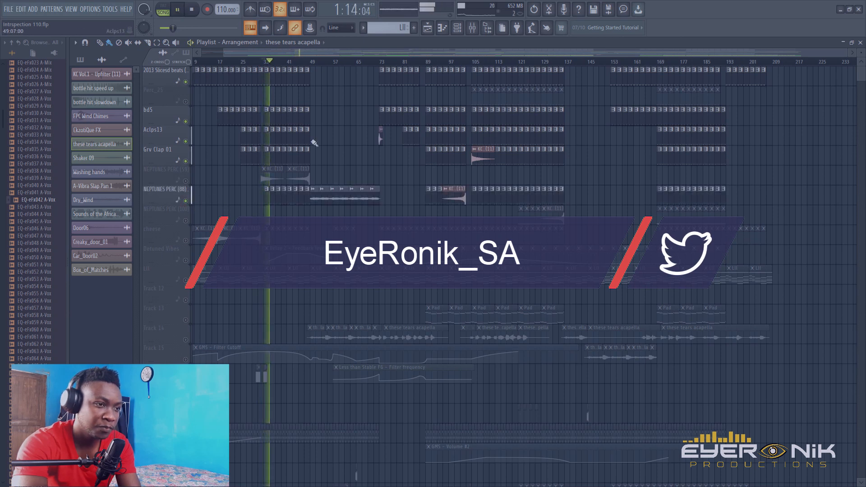
{"action": "left_click", "coordinate": [192, 10]}
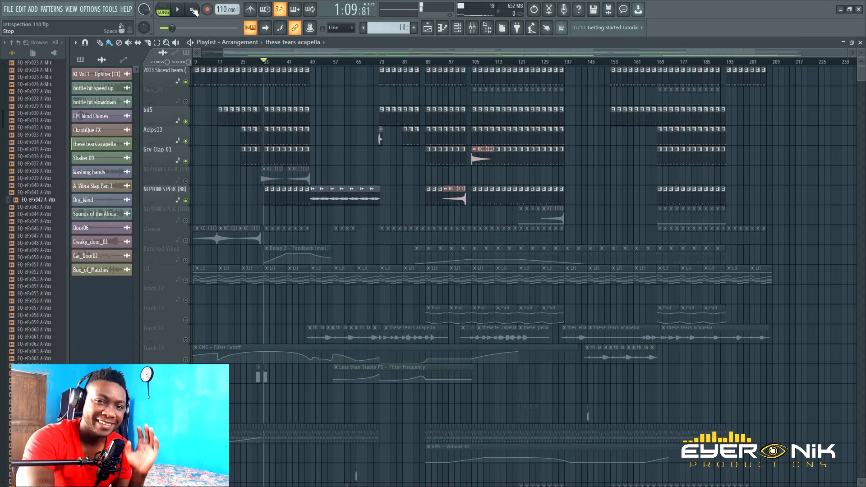
Unmute the Perc_25 track and audition it with the other active drums from bar 105
{"action": "left_click_drag", "start_coordinate": [335, 51], "coordinate": [260, 49]}
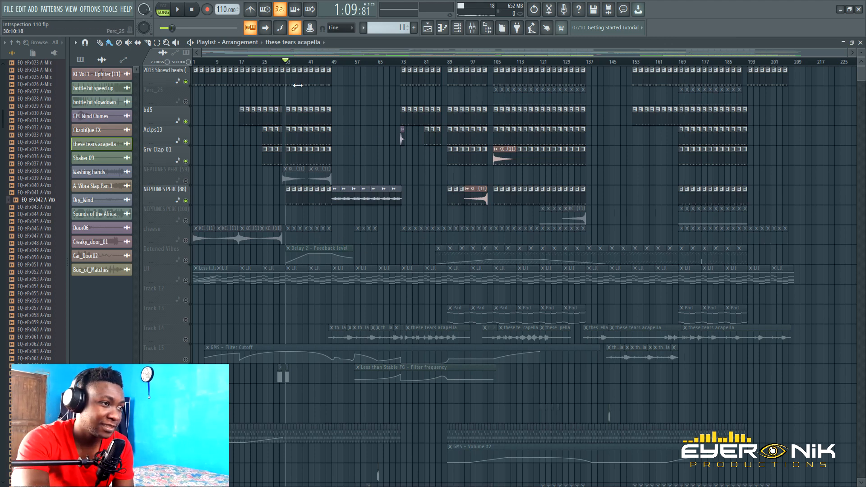
{"action": "left_click_drag", "start_coordinate": [326, 53], "coordinate": [378, 51]}
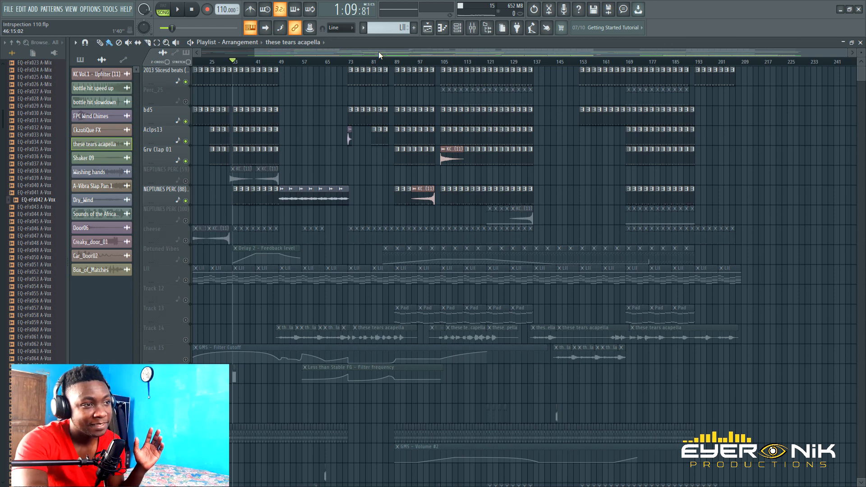
{"action": "left_click_drag", "start_coordinate": [378, 51], "coordinate": [431, 53]}
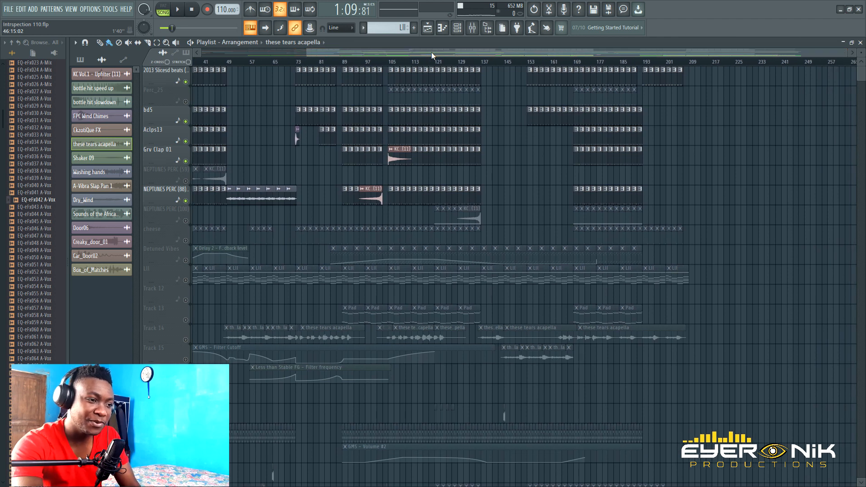
{"action": "left_click_drag", "start_coordinate": [483, 54], "coordinate": [455, 53]}
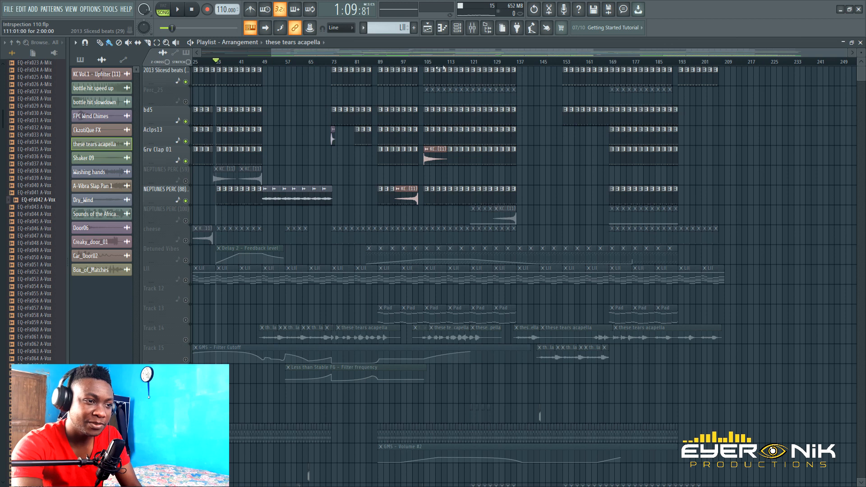
{"action": "left_click", "coordinate": [186, 101]}
{"action": "left_click", "coordinate": [426, 63]}
{"action": "left_click", "coordinate": [182, 10]}
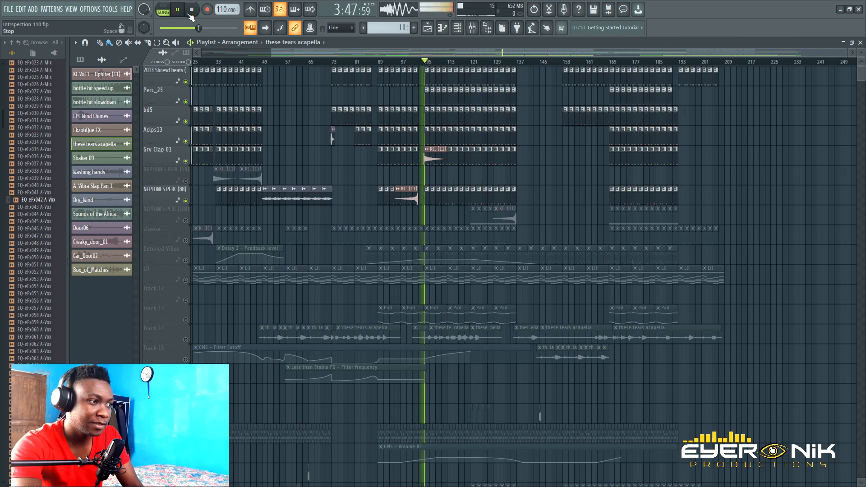
{"action": "left_click", "coordinate": [196, 14]}
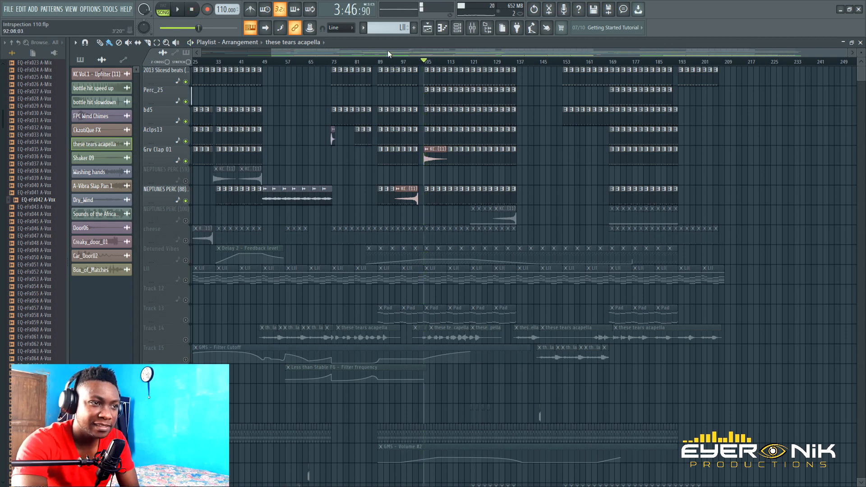
Unmute the NEPTUNES PERC (100) track and audition it from bar 121, then stop playback
{"action": "left_click_drag", "start_coordinate": [388, 50], "coordinate": [477, 61]}
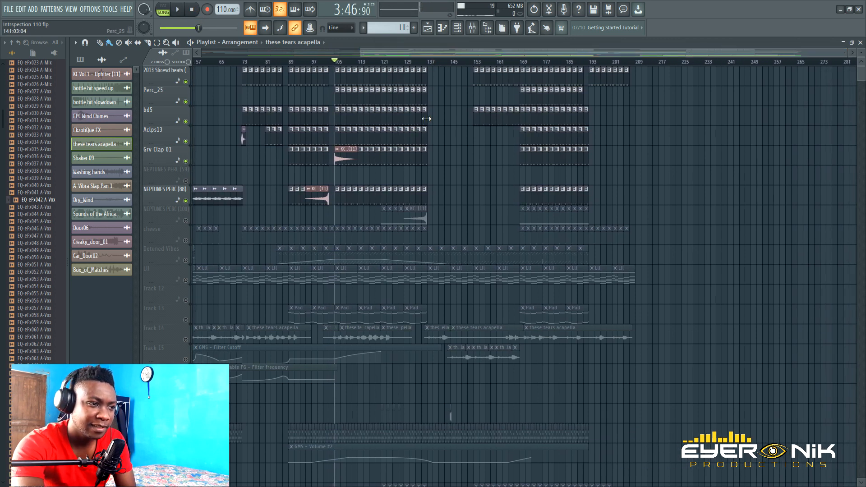
{"action": "left_click", "coordinate": [185, 221]}
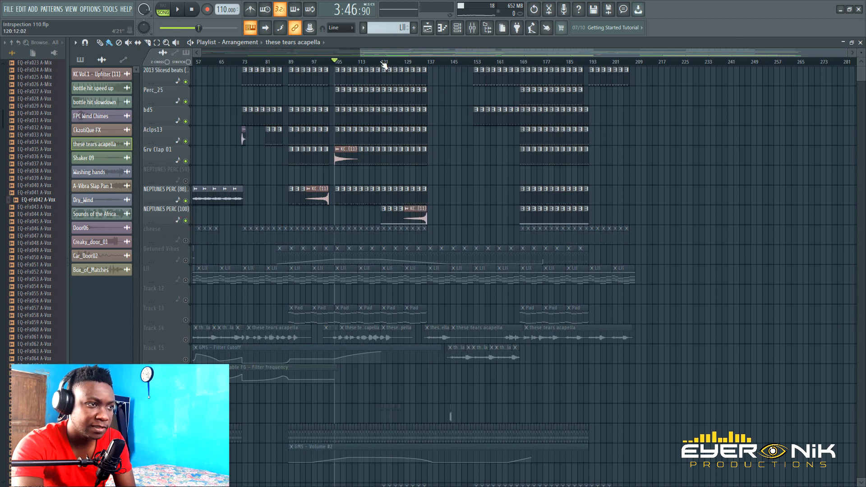
{"action": "left_click", "coordinate": [383, 62]}
{"action": "key", "text": "space"}
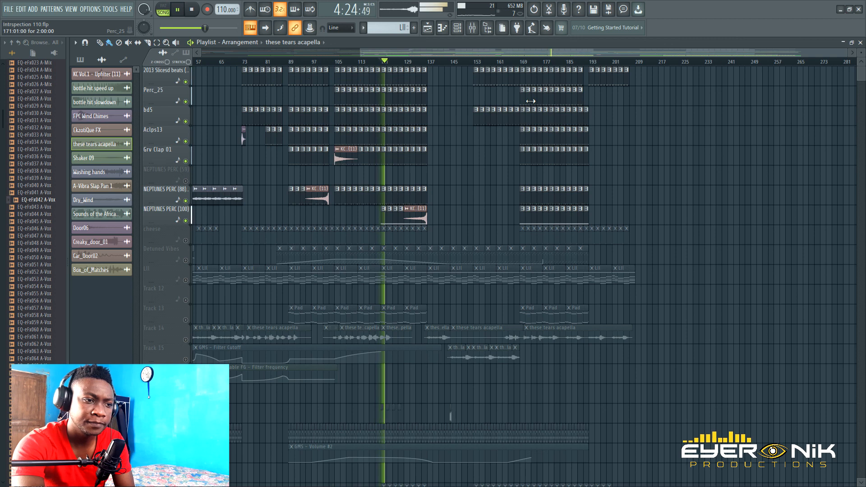
{"action": "left_click", "coordinate": [192, 10]}
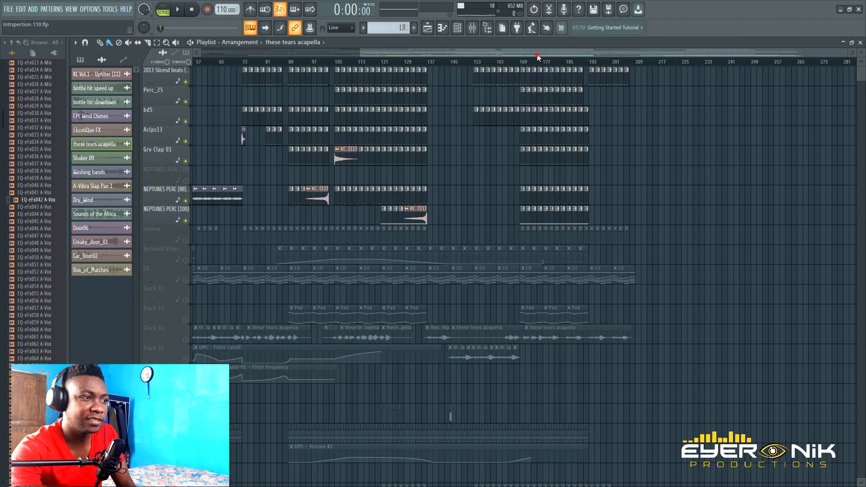
Unmute the LII track and audition it from the start of the song, then stop playback
{"action": "left_click_drag", "start_coordinate": [538, 55], "coordinate": [197, 56]}
{"action": "scroll", "coordinate": [412, 223], "scroll_direction": "down", "scroll_amount": 4}
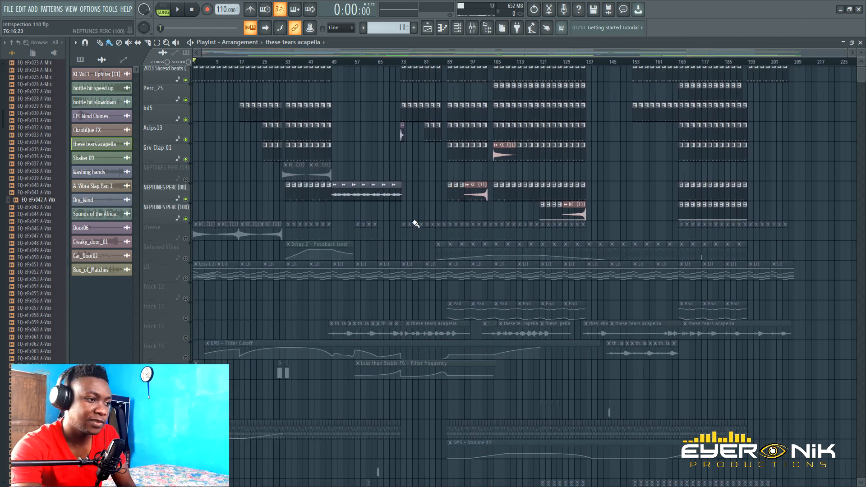
{"action": "left_click", "coordinate": [185, 201]}
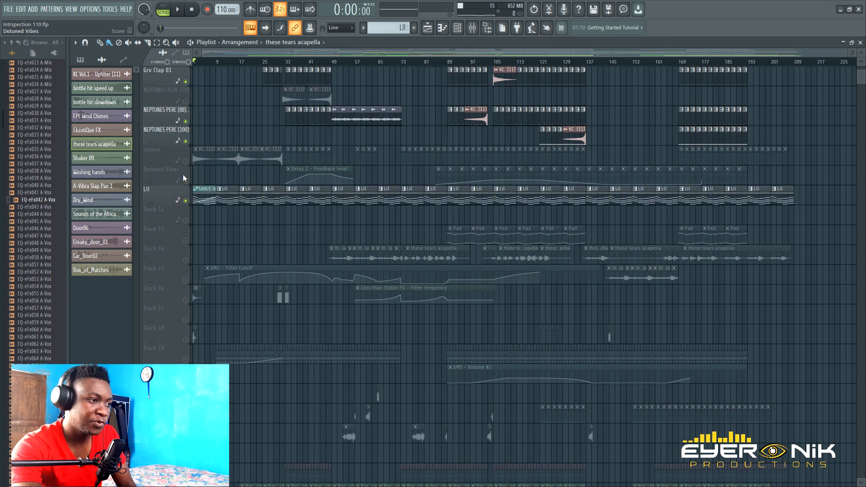
{"action": "scroll", "coordinate": [239, 136], "scroll_direction": "down", "scroll_amount": 2}
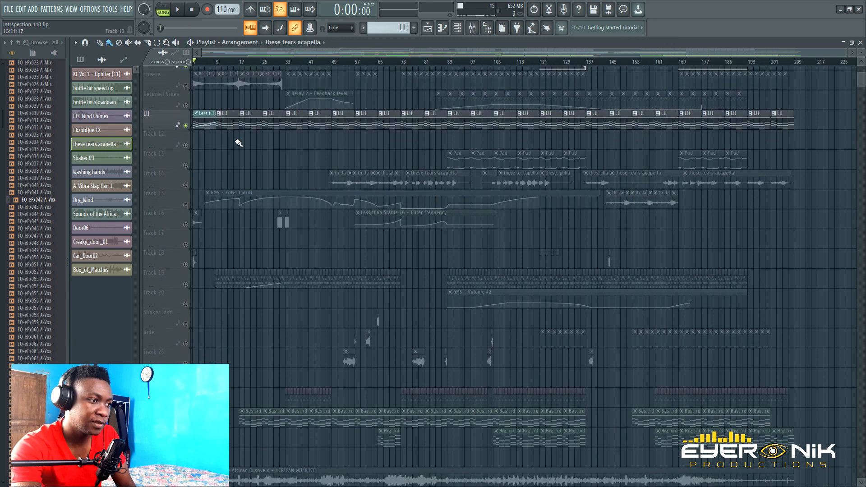
{"action": "left_click", "coordinate": [180, 9]}
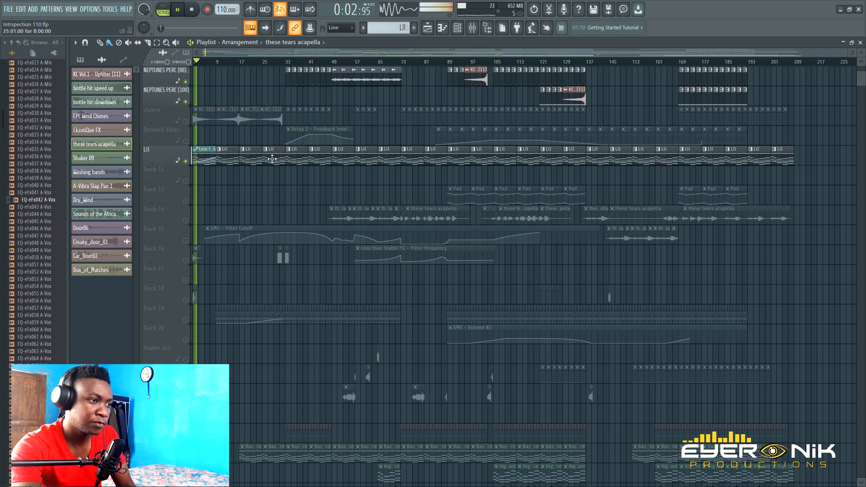
{"action": "left_click", "coordinate": [192, 9]}
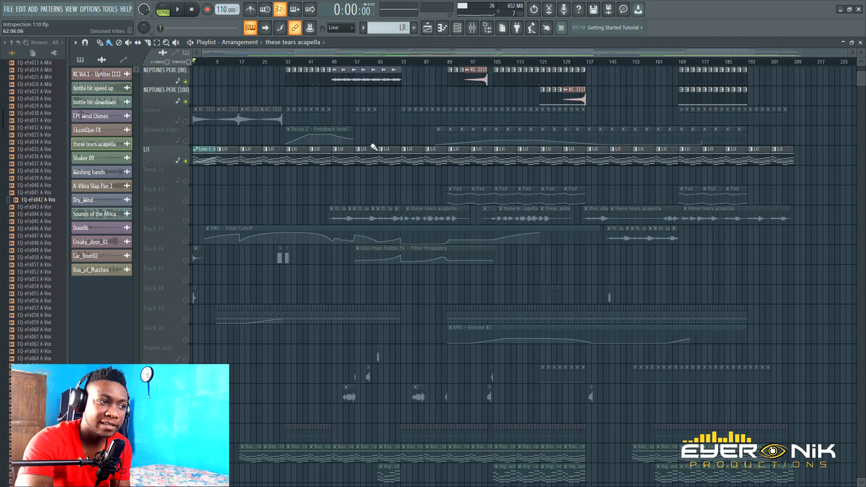
Open the LII pattern's Less than Stable FG channel in the piano roll and examine its chord notes
{"action": "double_click", "coordinate": [357, 159]}
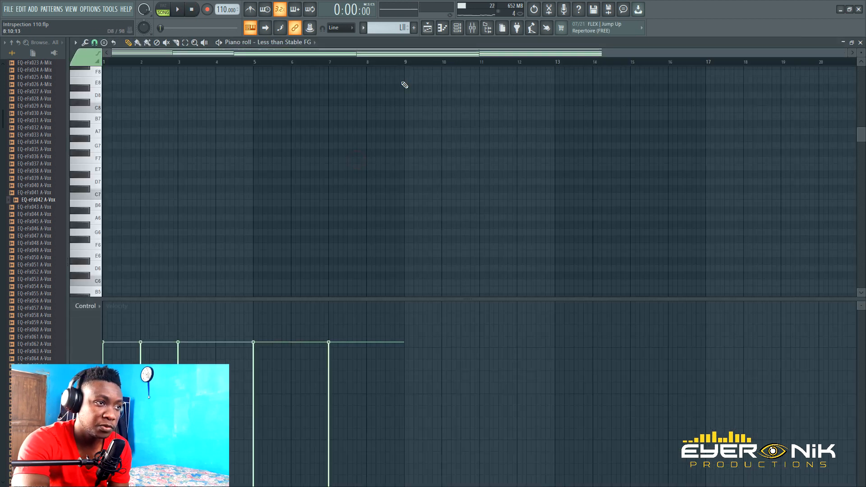
{"action": "left_click", "coordinate": [458, 28]}
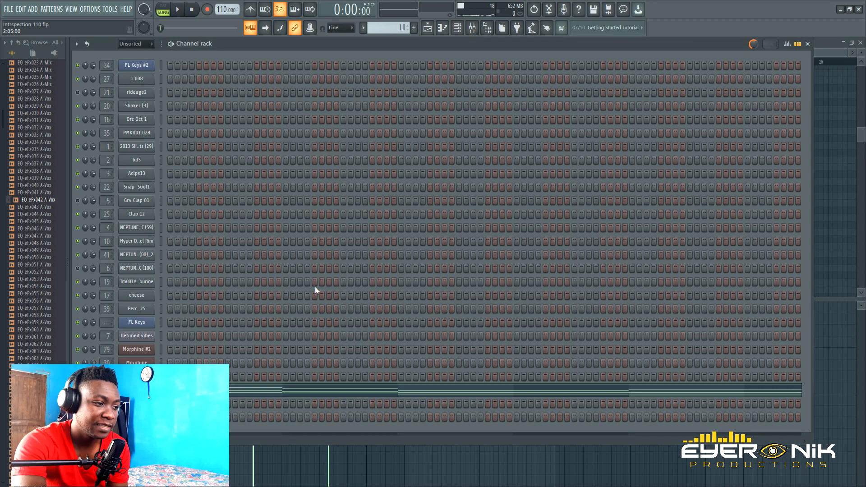
{"action": "left_click", "coordinate": [313, 390]}
{"action": "left_click", "coordinate": [334, 391]}
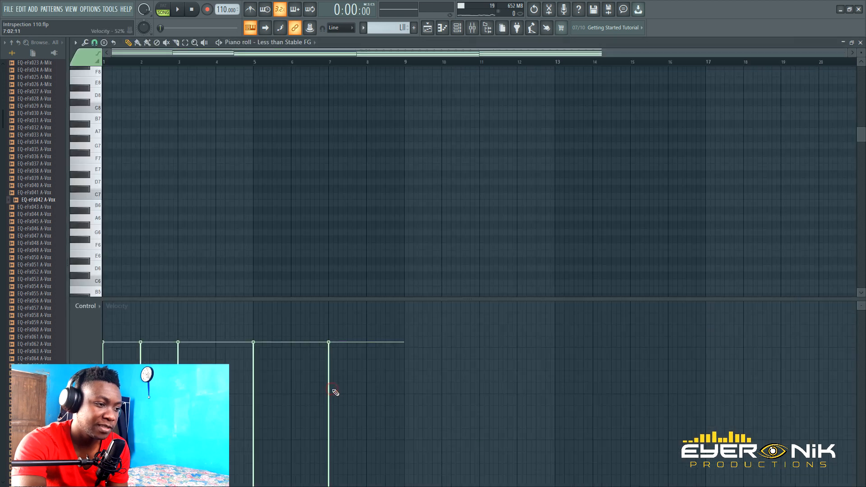
{"action": "scroll", "coordinate": [325, 269], "scroll_direction": "down", "scroll_amount": 7}
{"action": "scroll", "coordinate": [326, 270], "scroll_direction": "down", "scroll_amount": 4}
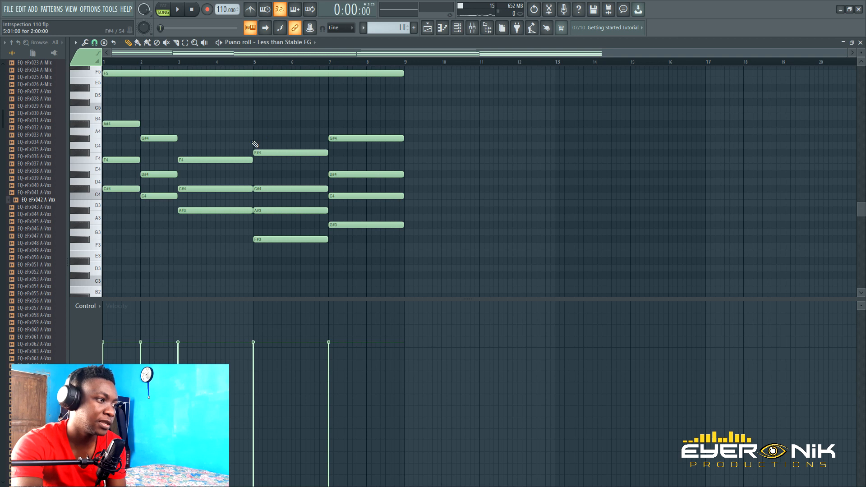
Audition the LII pattern on its own from the piano roll, then stop playback
{"action": "left_click", "coordinate": [176, 11]}
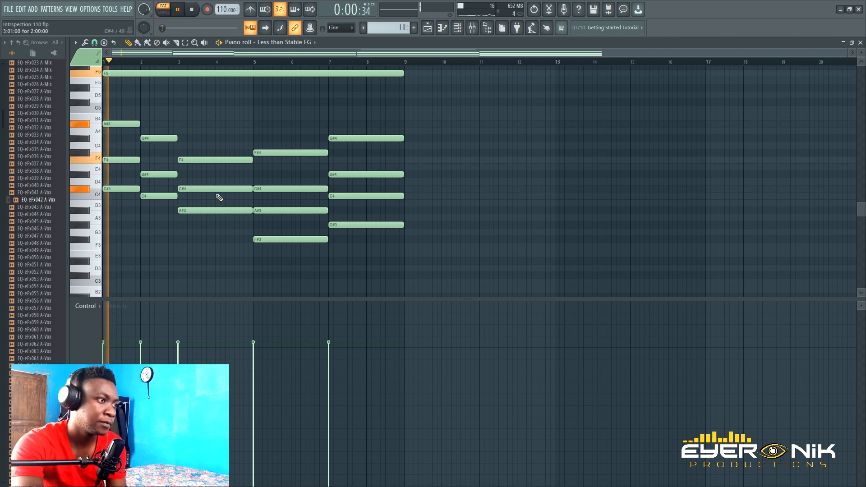
{"action": "left_click", "coordinate": [178, 9]}
{"action": "left_click", "coordinate": [191, 9]}
Restart the LII pattern from the playlist and reopen its Less than Stable FG notes in the piano roll
{"action": "left_click", "coordinate": [427, 28]}
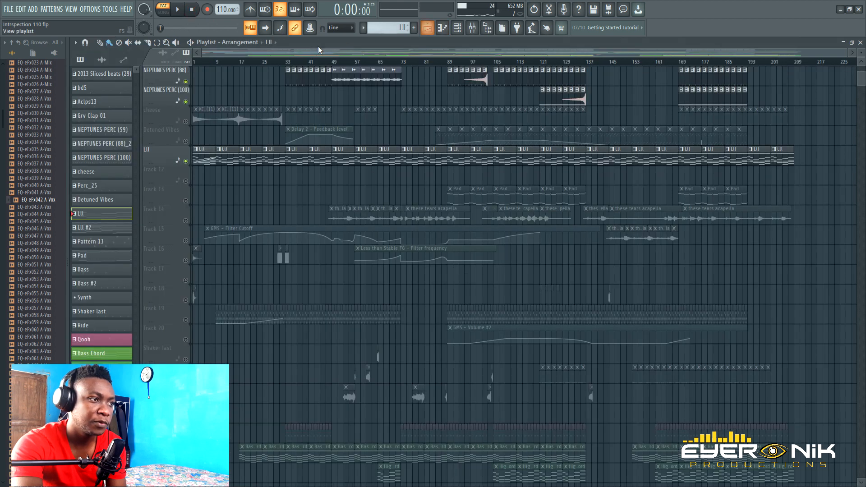
{"action": "left_click", "coordinate": [306, 63]}
{"action": "left_click", "coordinate": [166, 11]}
{"action": "left_click", "coordinate": [180, 11]}
{"action": "key", "text": "F6"}
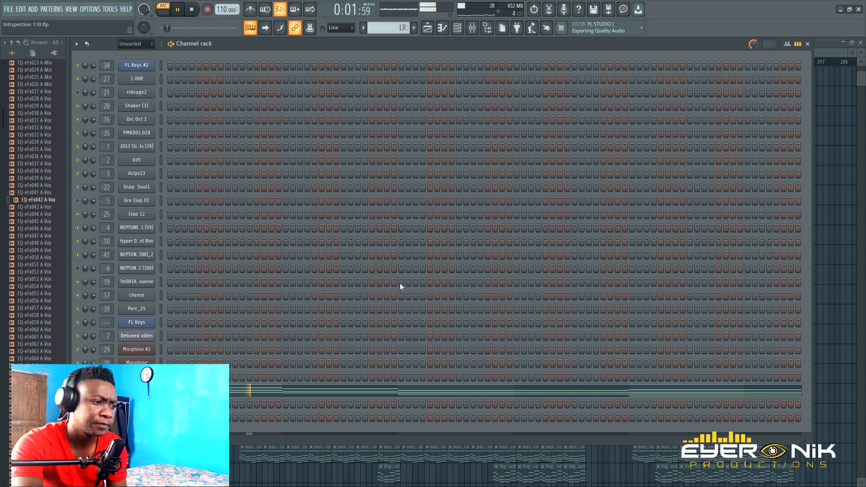
{"action": "left_click", "coordinate": [320, 394]}
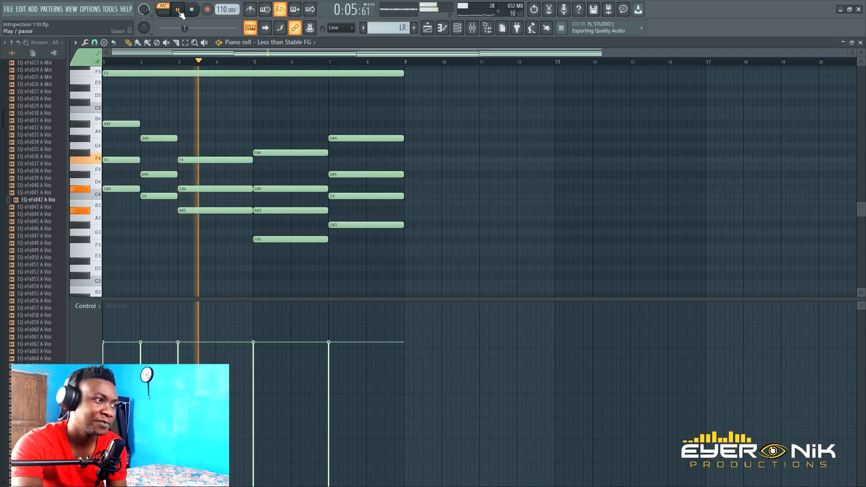
Pause and resume the LII pattern, follow its chord notes through a full loop, then stop playback
{"action": "left_click", "coordinate": [197, 14]}
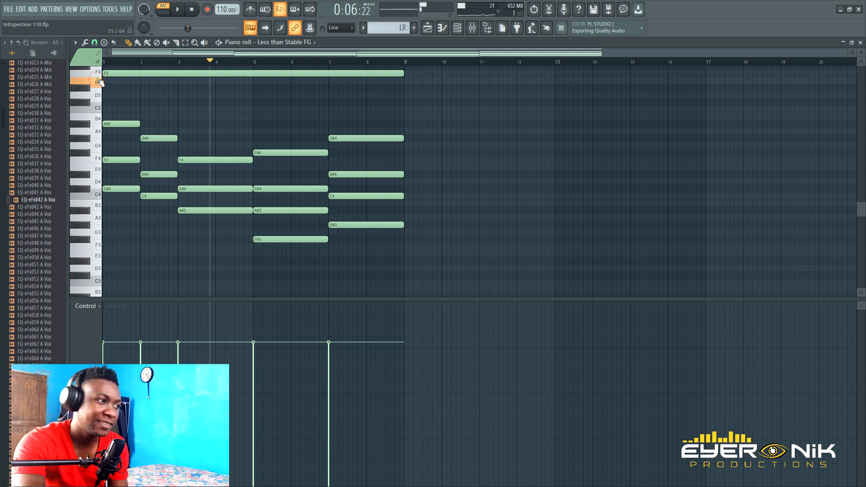
{"action": "left_click", "coordinate": [184, 13]}
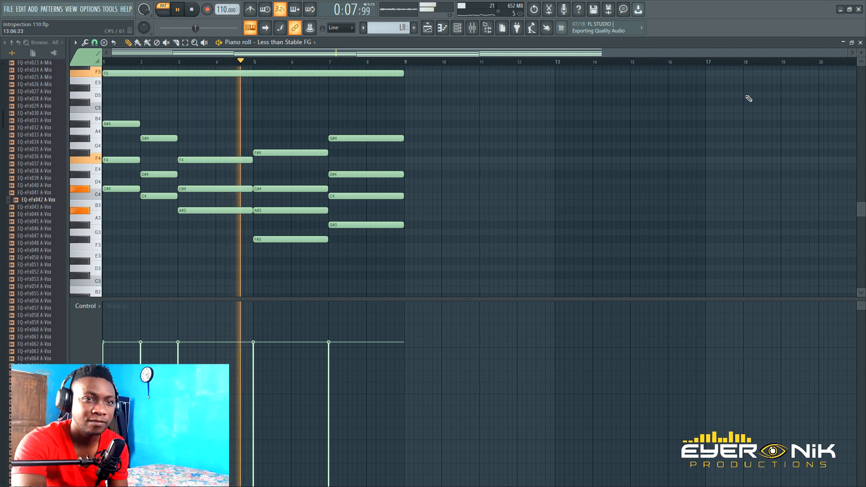
{"action": "left_click", "coordinate": [862, 63]}
{"action": "left_click", "coordinate": [862, 63]}
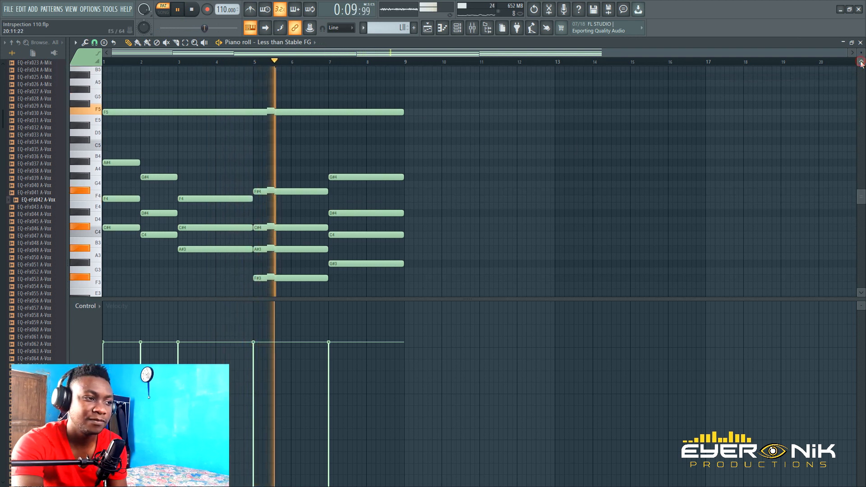
{"action": "scroll", "coordinate": [788, 148], "scroll_direction": "down", "scroll_amount": 2}
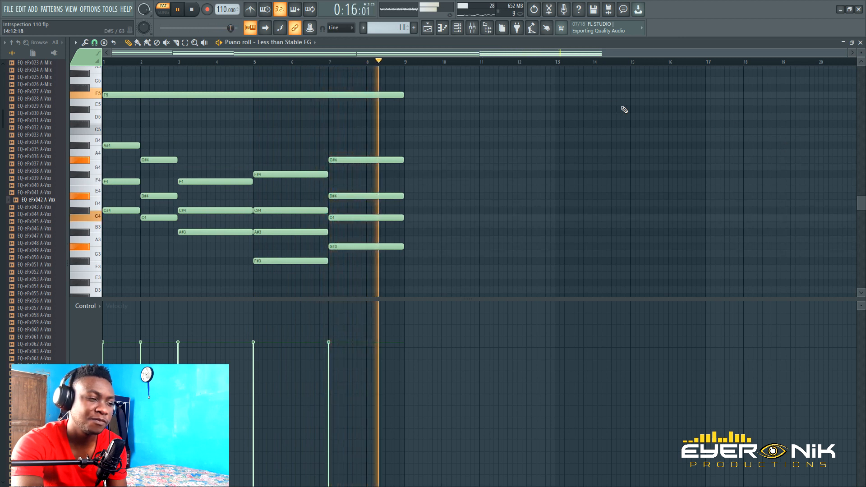
{"action": "left_click", "coordinate": [178, 9]}
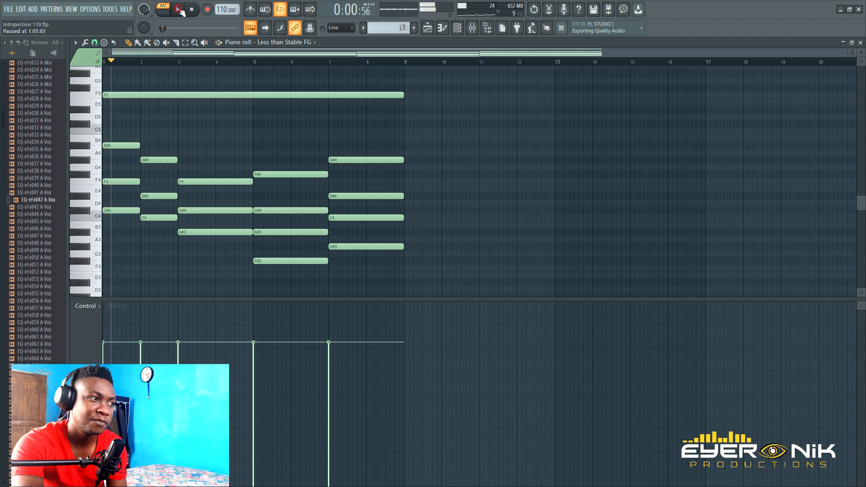
{"action": "left_click", "coordinate": [193, 10]}
Unmute Track 26 in the playlist and open its Bass Chord pattern's Morphine notes from bar 1 in the piano roll
{"action": "left_click", "coordinate": [427, 28]}
{"action": "scroll", "coordinate": [521, 257], "scroll_direction": "down", "scroll_amount": 6}
{"action": "scroll", "coordinate": [521, 255], "scroll_direction": "down", "scroll_amount": 1}
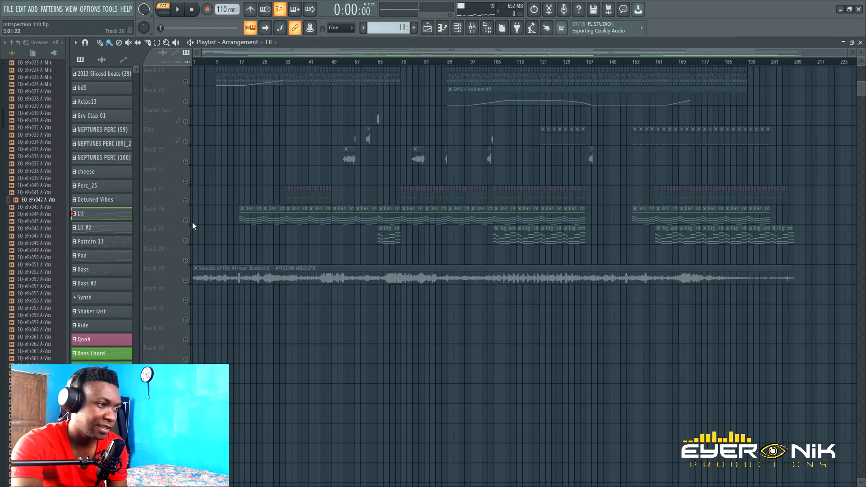
{"action": "left_click", "coordinate": [185, 221]}
{"action": "double_click", "coordinate": [299, 219]}
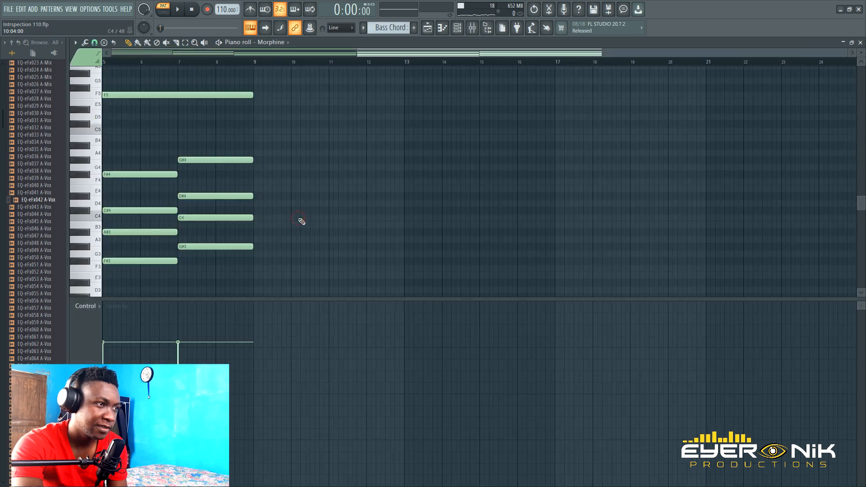
{"action": "left_click_drag", "start_coordinate": [419, 53], "coordinate": [5, 66]}
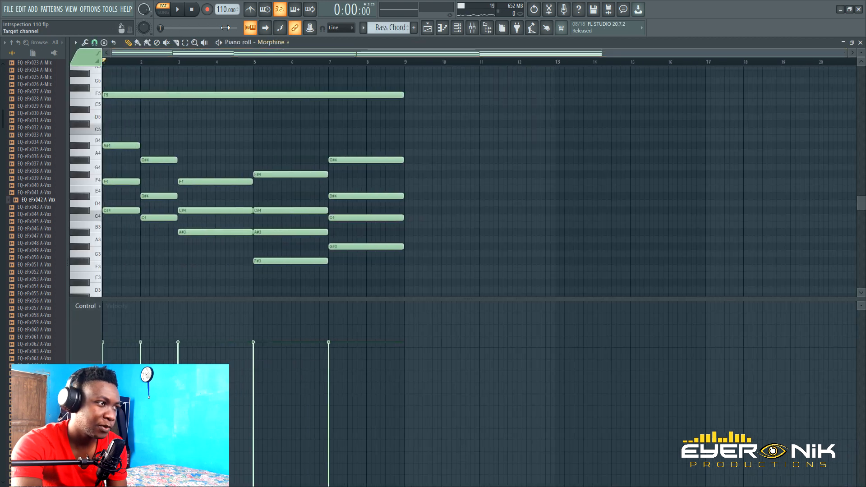
Audition the Bass Chord pattern while examining its Morphine chord notes, then stop playback
{"action": "left_click", "coordinate": [193, 11]}
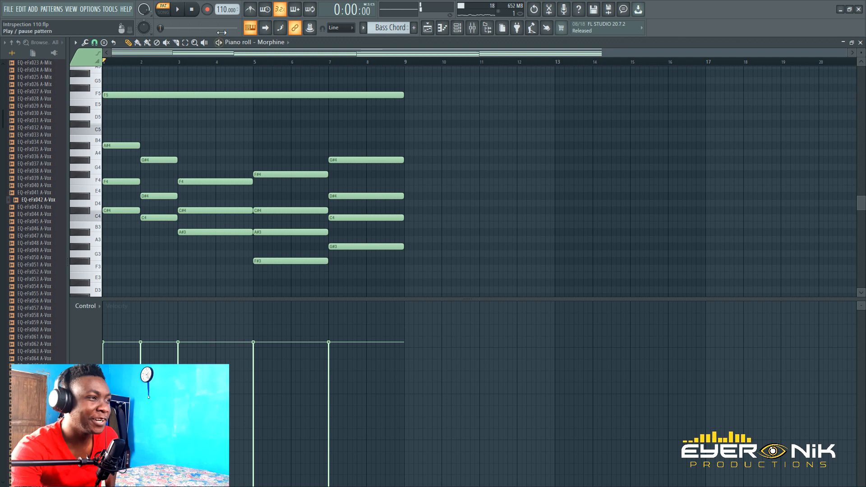
{"action": "left_click", "coordinate": [180, 13]}
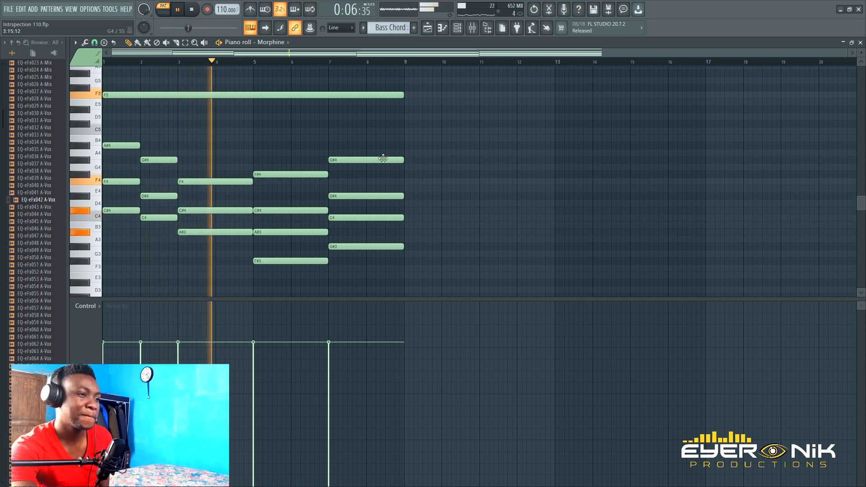
{"action": "scroll", "coordinate": [518, 94], "scroll_direction": "down", "scroll_amount": 2}
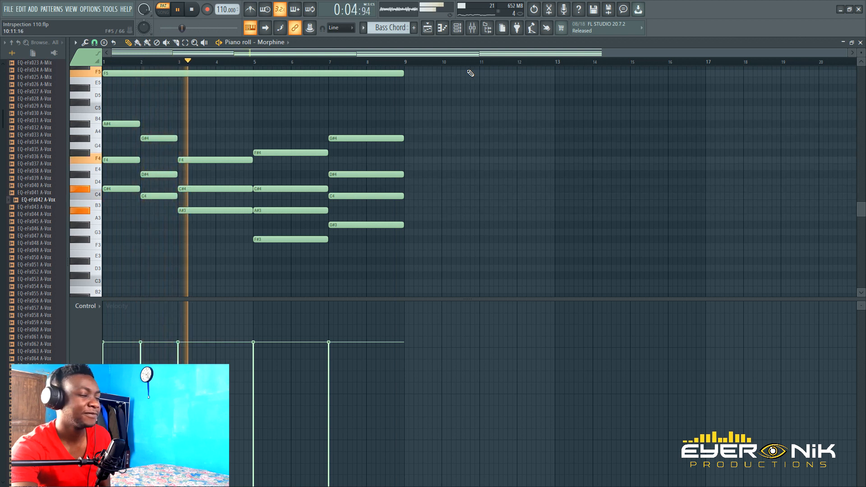
{"action": "left_click", "coordinate": [191, 10]}
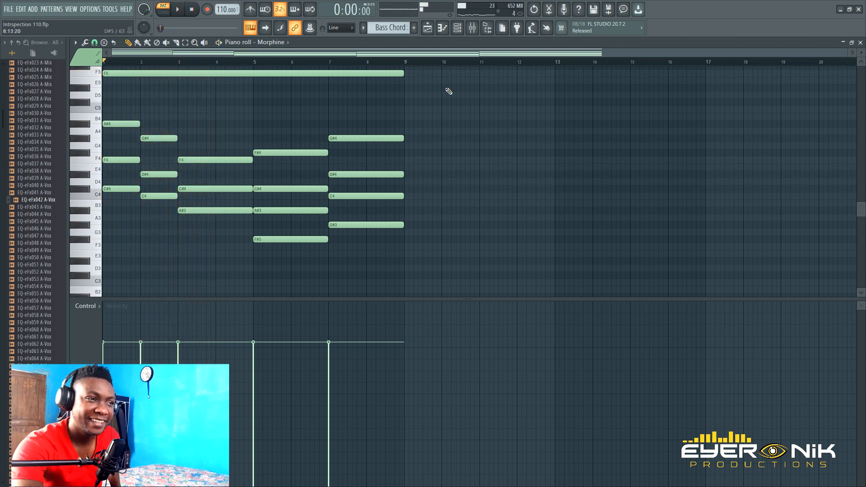
Open the Morphine instrument from the channel rack, examine its KBD Crystal EP FG preset, and return to the playlist
{"action": "left_click", "coordinate": [458, 27]}
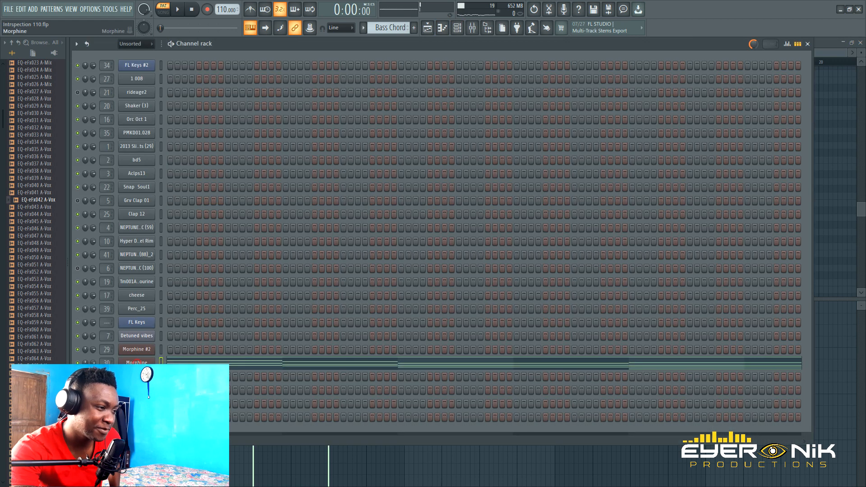
{"action": "left_click", "coordinate": [136, 363]}
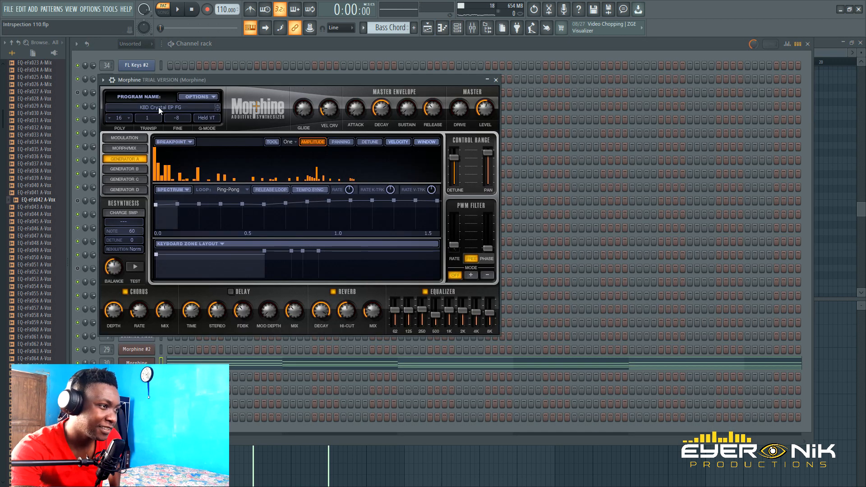
{"action": "left_click_drag", "start_coordinate": [246, 75], "coordinate": [310, 74]}
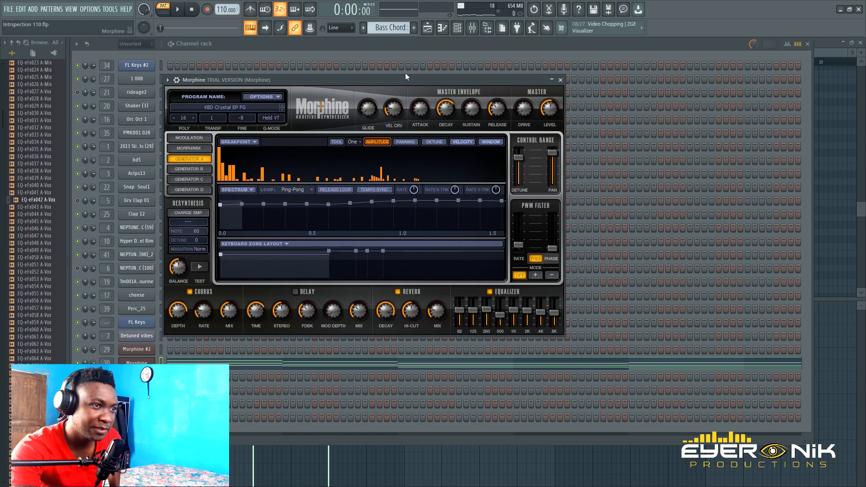
{"action": "left_click_drag", "start_coordinate": [390, 77], "coordinate": [457, 74]}
{"action": "left_click", "coordinate": [429, 28]}
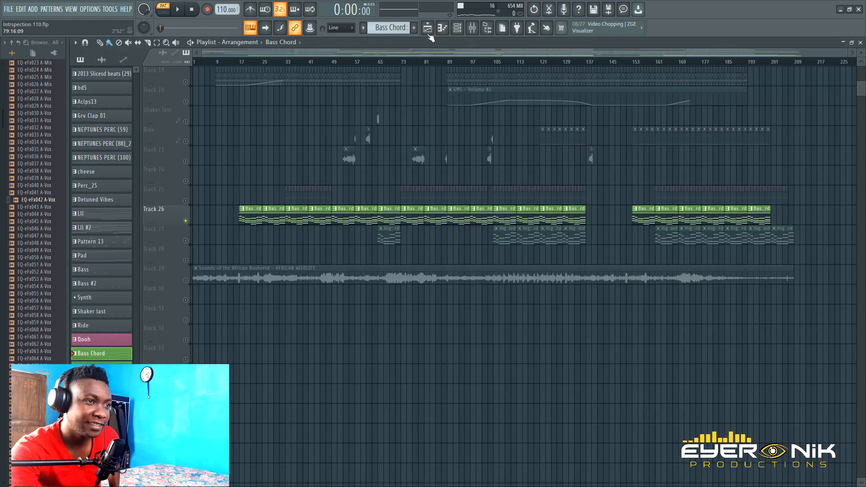
Unmute Track 27, play the song from bar 65, and mute Track 26 to isolate the Higher Chord part
{"action": "scroll", "coordinate": [417, 361], "scroll_direction": "up", "scroll_amount": 8}
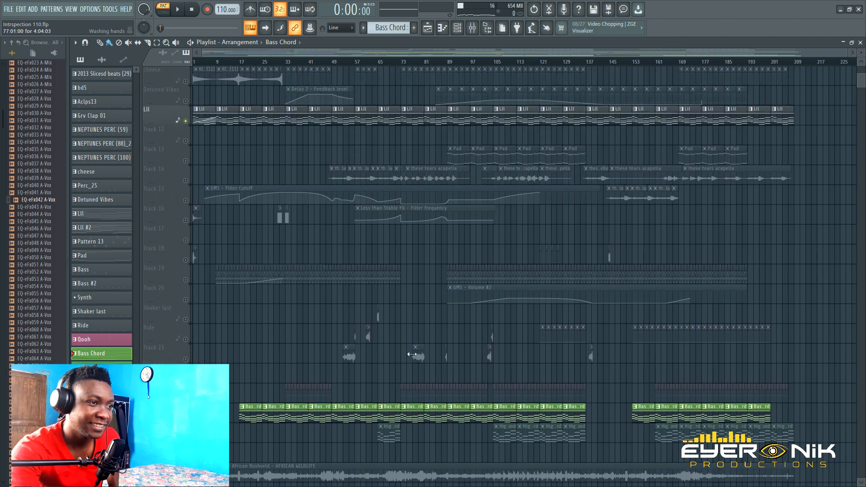
{"action": "scroll", "coordinate": [412, 354], "scroll_direction": "up", "scroll_amount": 7}
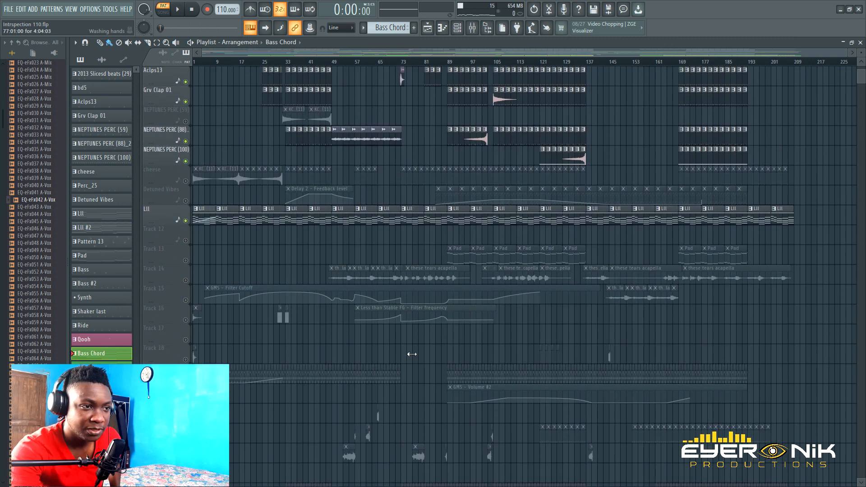
{"action": "scroll", "coordinate": [413, 355], "scroll_direction": "down", "scroll_amount": 7}
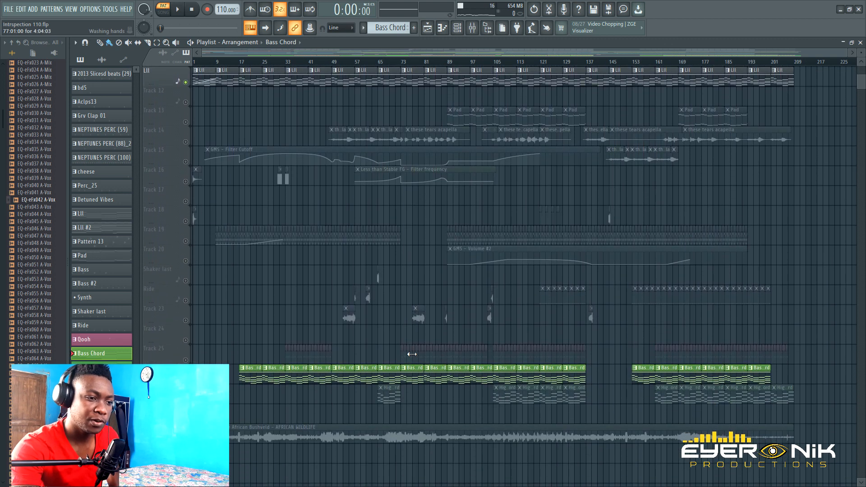
{"action": "scroll", "coordinate": [412, 354], "scroll_direction": "down", "scroll_amount": 3}
{"action": "left_click", "coordinate": [380, 63]}
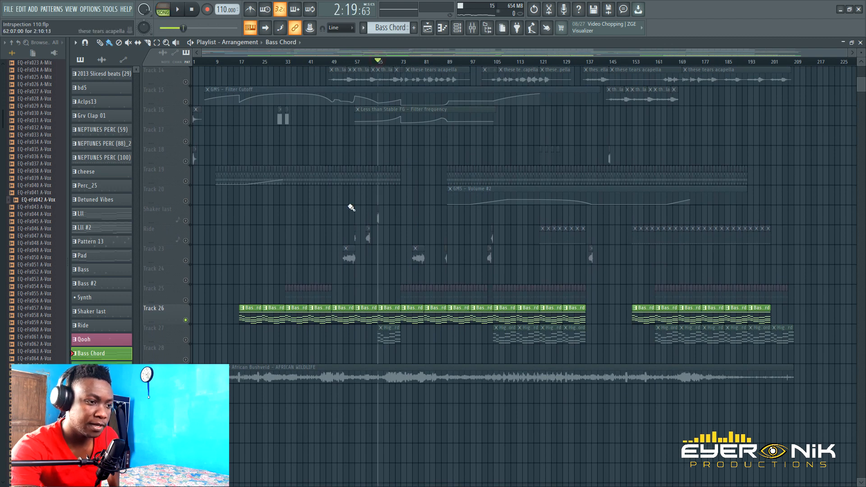
{"action": "left_click", "coordinate": [187, 340]}
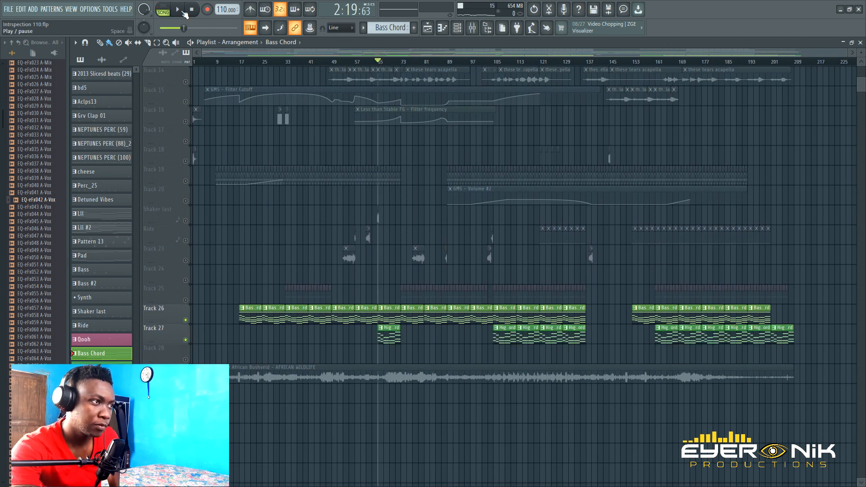
{"action": "left_click", "coordinate": [183, 12]}
{"action": "left_click", "coordinate": [185, 320]}
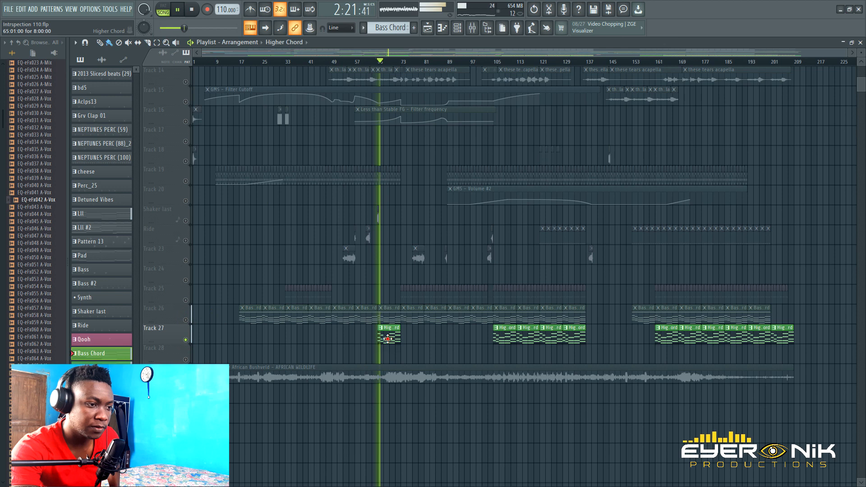
Open the Higher Chord pattern's Morphine #2 notes, examine them during playback, then stop and return to the playlist
{"action": "double_click", "coordinate": [388, 339]}
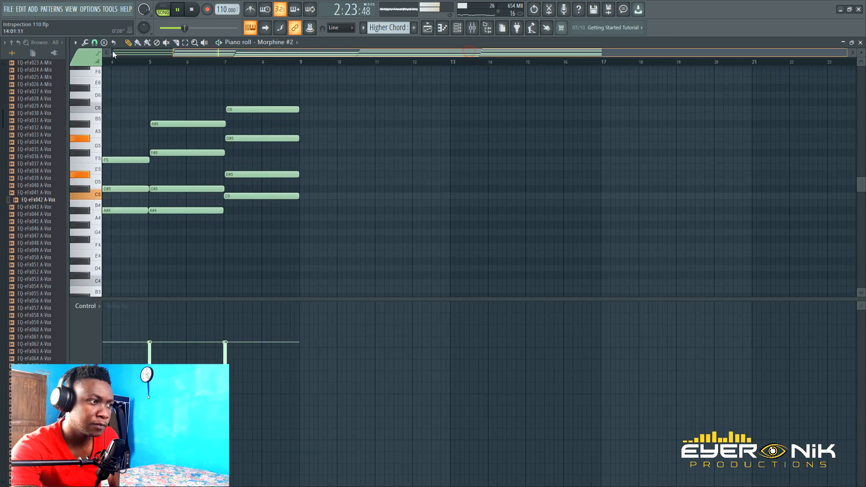
{"action": "left_click_drag", "start_coordinate": [141, 54], "coordinate": [101, 56]}
{"action": "scroll", "coordinate": [228, 64], "scroll_direction": "up", "scroll_amount": 2}
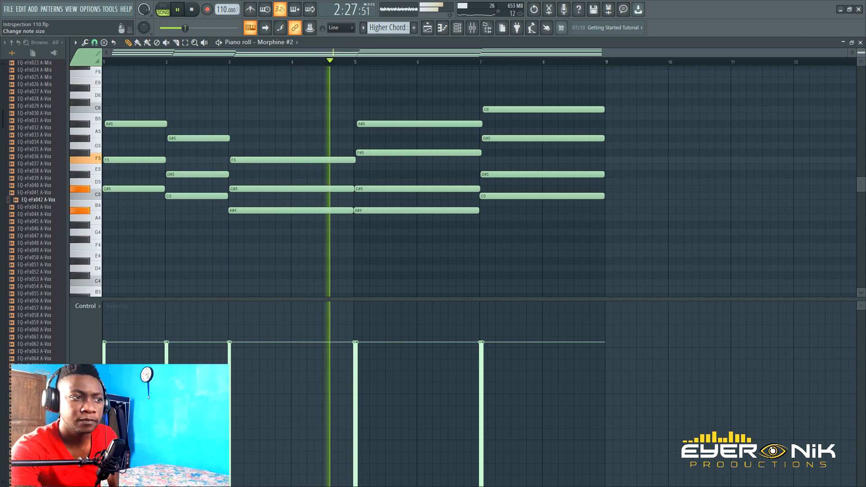
{"action": "left_click_drag", "start_coordinate": [861, 52], "coordinate": [861, 58]}
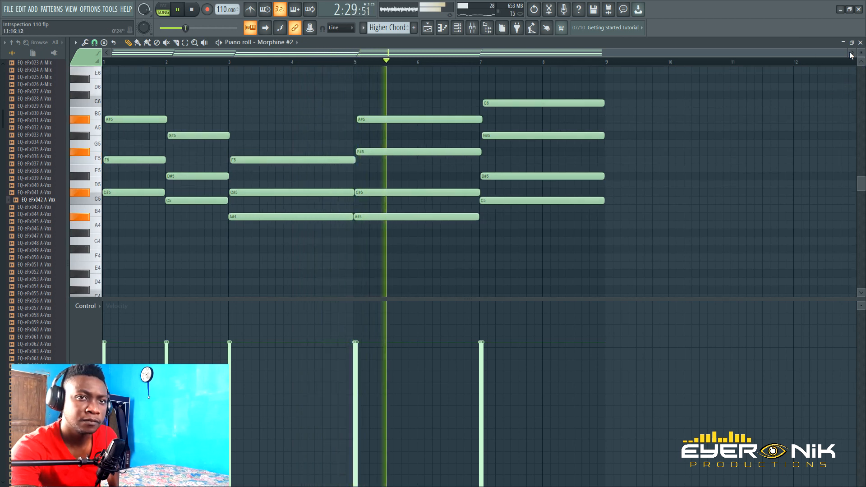
{"action": "left_click_drag", "start_coordinate": [862, 53], "coordinate": [862, 49]}
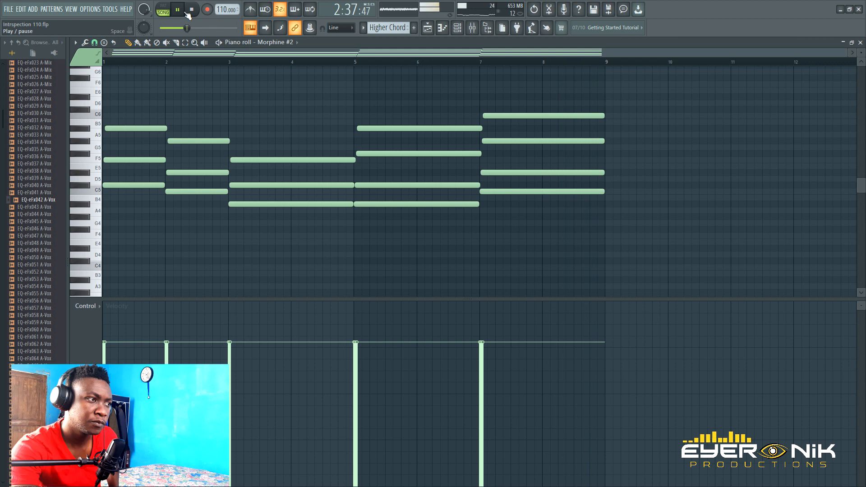
{"action": "left_click", "coordinate": [192, 10]}
{"action": "left_click", "coordinate": [427, 27]}
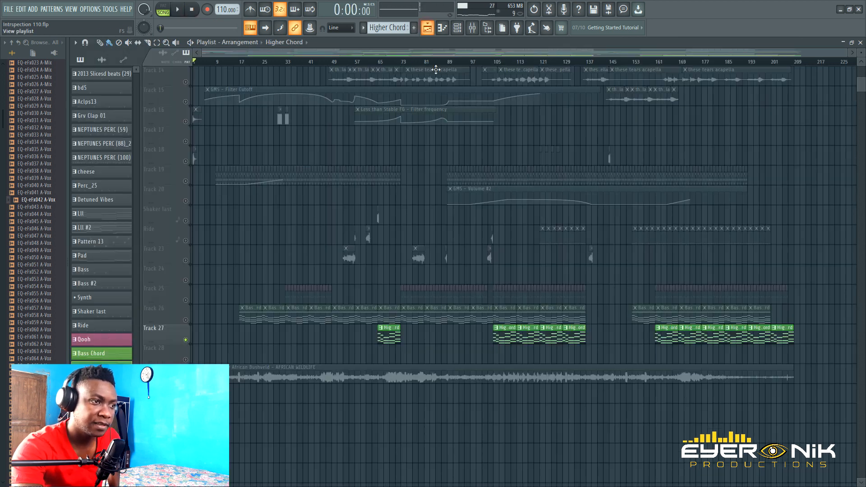
{"action": "scroll", "coordinate": [423, 305], "scroll_direction": "up", "scroll_amount": 4}
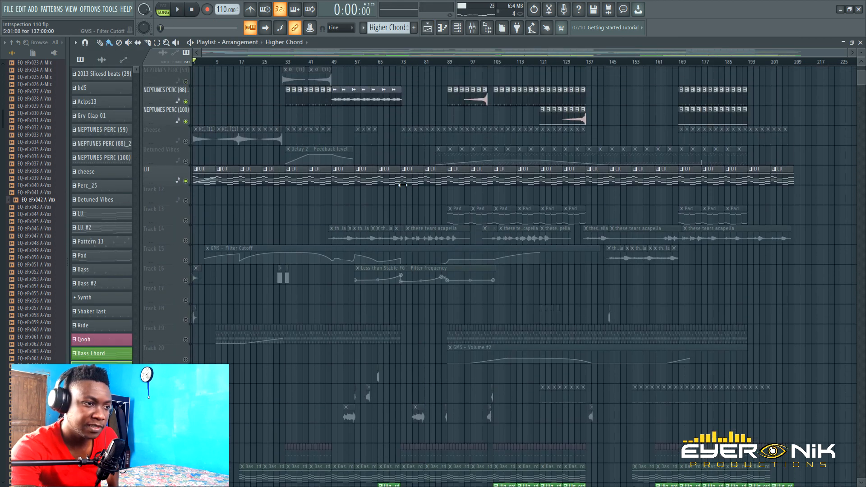
{"action": "scroll", "coordinate": [386, 93], "scroll_direction": "down", "scroll_amount": 2}
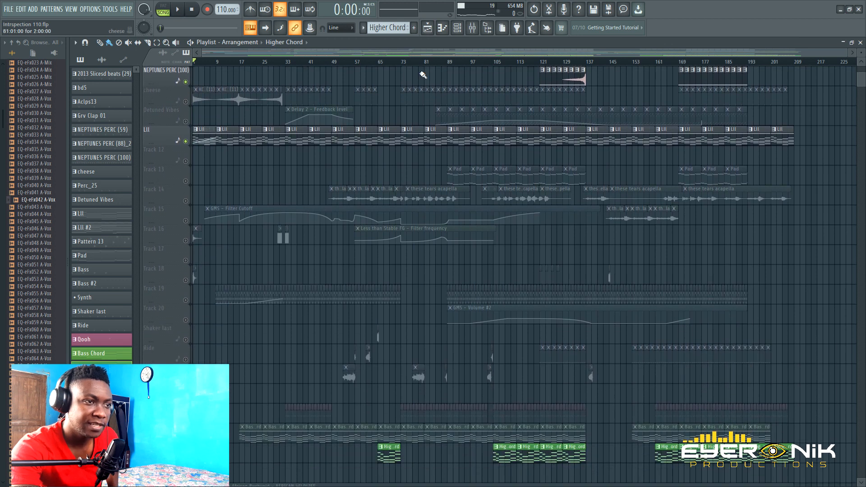
{"action": "left_click_drag", "start_coordinate": [419, 56], "coordinate": [494, 55]}
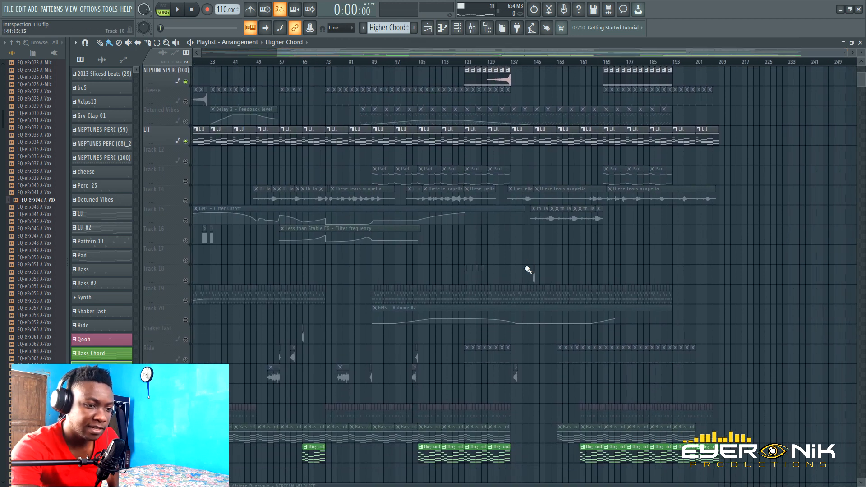
{"action": "scroll", "coordinate": [533, 276], "scroll_direction": "down", "scroll_amount": 3}
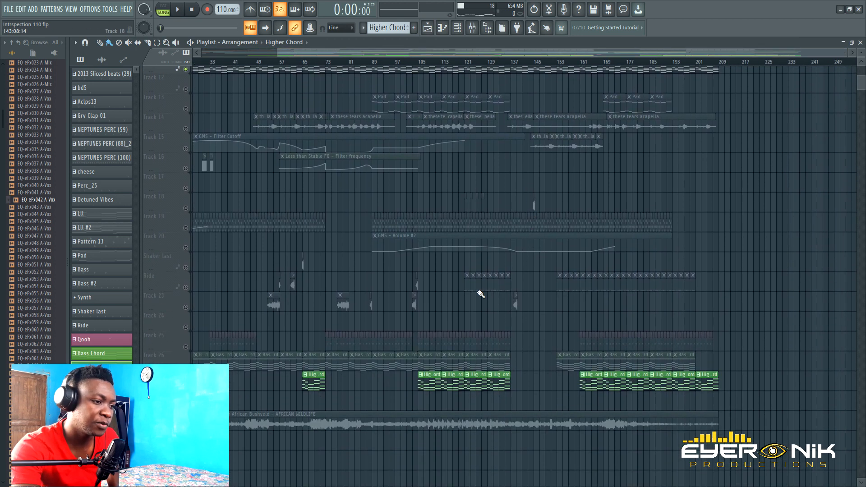
Unmute the Detuned Vibes track and play the song from about bar 105
{"action": "scroll", "coordinate": [350, 369], "scroll_direction": "up", "scroll_amount": 8}
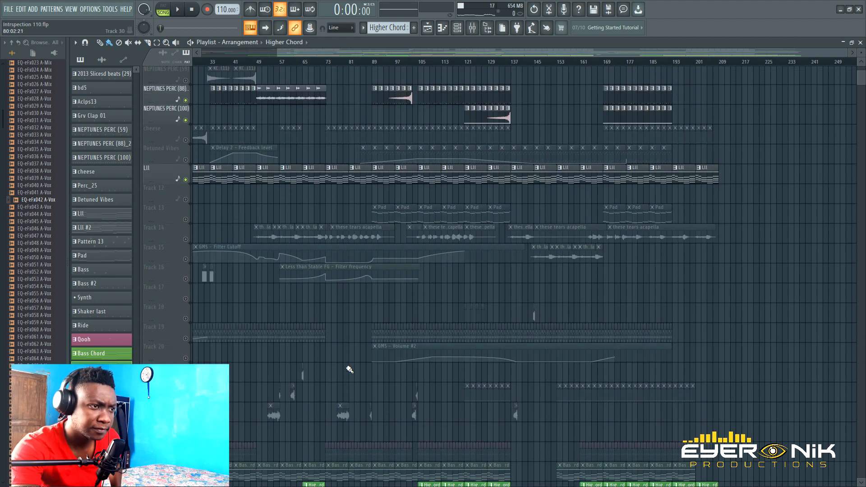
{"action": "scroll", "coordinate": [350, 369], "scroll_direction": "up", "scroll_amount": 2}
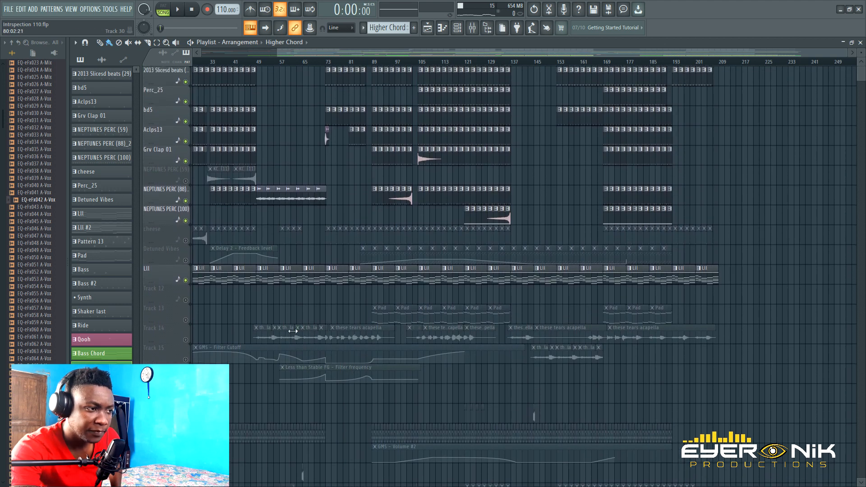
{"action": "left_click", "coordinate": [186, 261]}
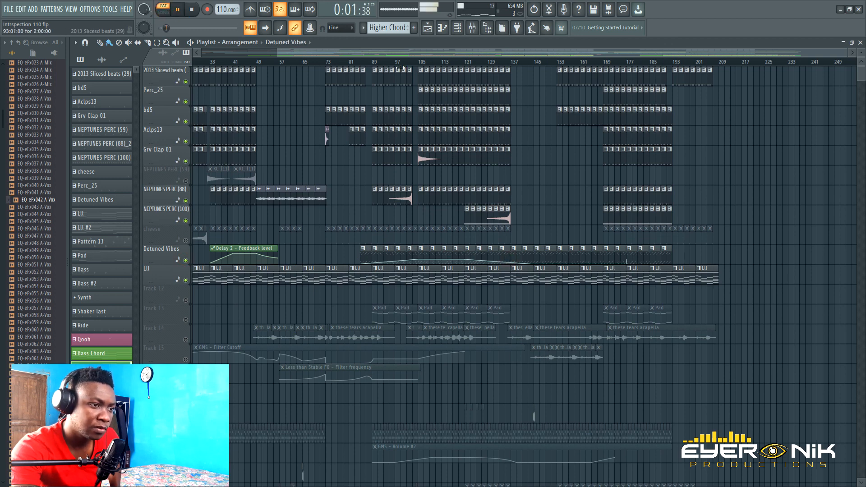
{"action": "left_click", "coordinate": [423, 63]}
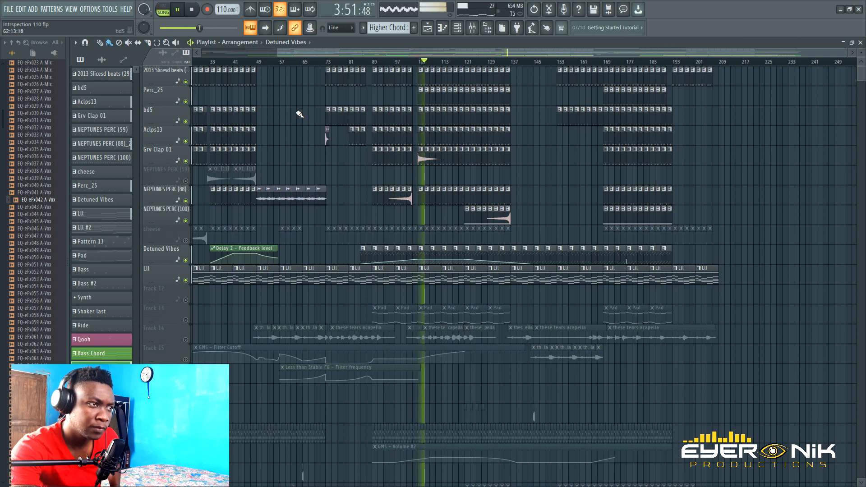
Open the Detuned Vibes pattern's notes, audition the pattern on its own, then stop playback
{"action": "left_click_drag", "start_coordinate": [422, 52], "coordinate": [135, 52]}
{"action": "double_click", "coordinate": [488, 259]}
{"action": "scroll", "coordinate": [239, 128], "scroll_direction": "up", "scroll_amount": 3}
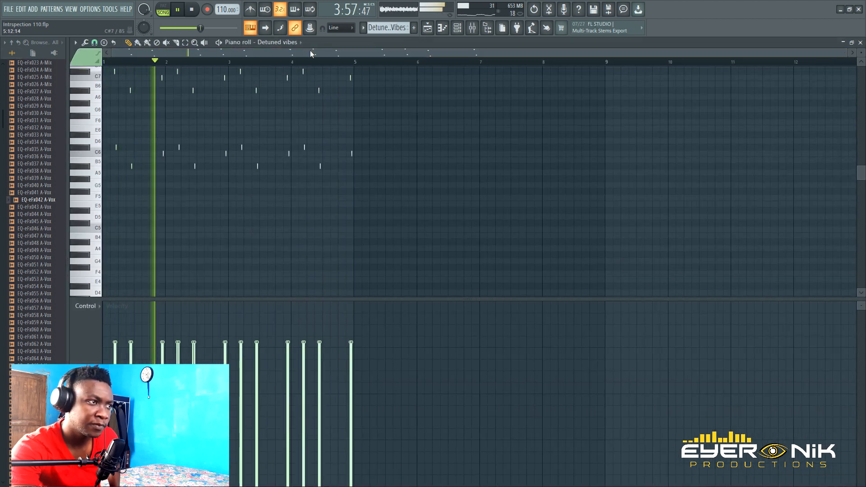
{"action": "left_click", "coordinate": [164, 7]}
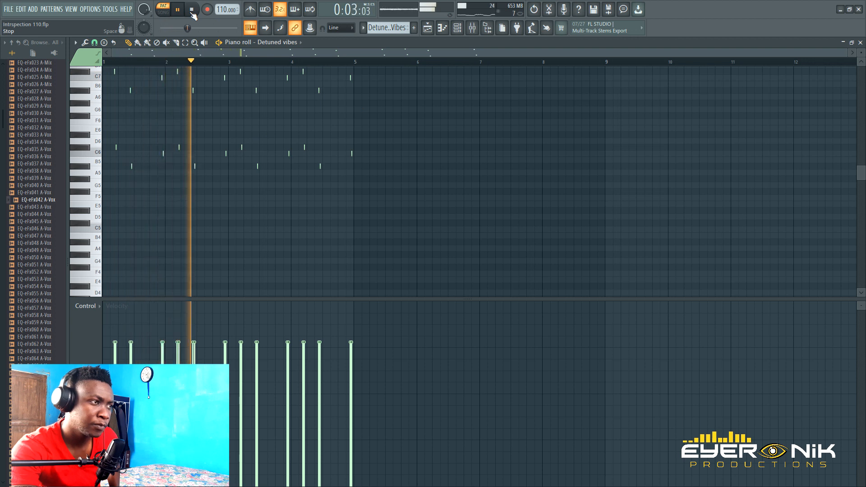
{"action": "left_click", "coordinate": [192, 13]}
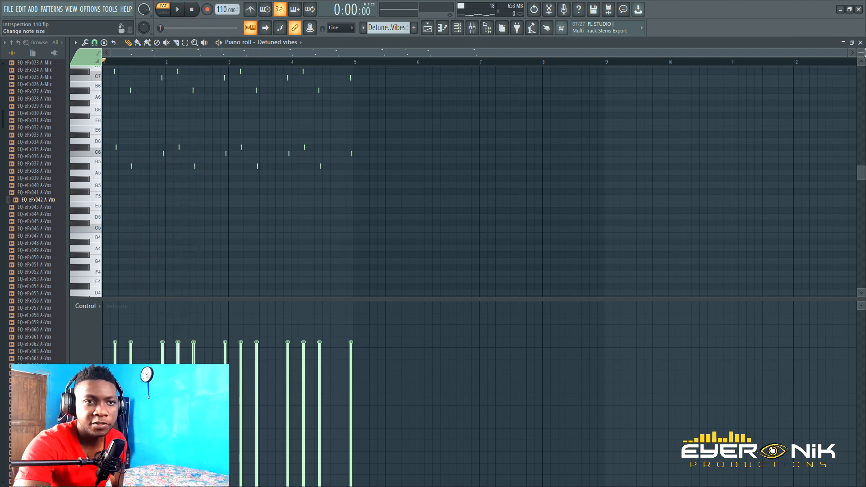
Examine the Detuned Vibes notes up close, sound the C6 key, then play the pattern and stop it
{"action": "scroll", "coordinate": [544, 76], "scroll_direction": "up", "scroll_amount": 2}
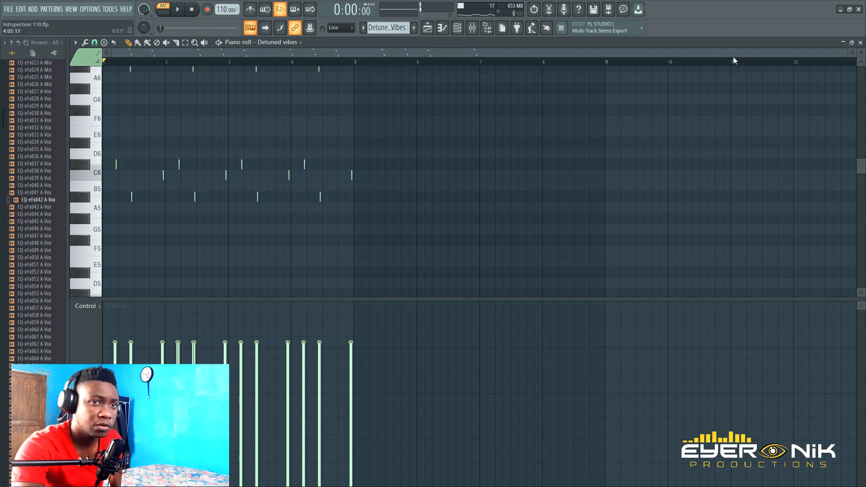
{"action": "left_click_drag", "start_coordinate": [846, 53], "coordinate": [247, 139]}
{"action": "scroll", "coordinate": [248, 140], "scroll_direction": "up", "scroll_amount": 8}
{"action": "scroll", "coordinate": [248, 141], "scroll_direction": "down", "scroll_amount": 6}
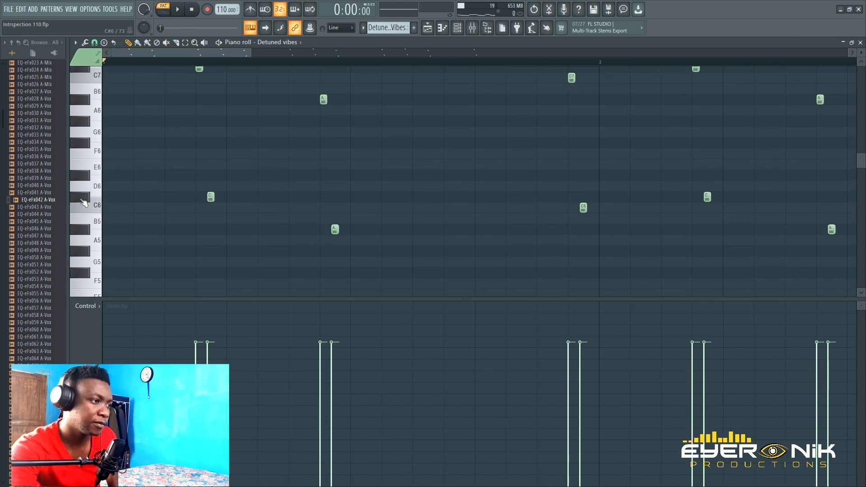
{"action": "left_click", "coordinate": [89, 208]}
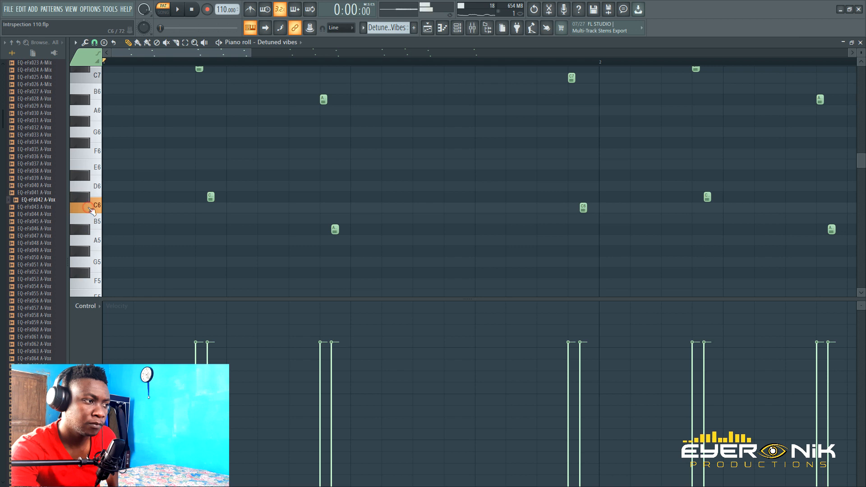
{"action": "left_click", "coordinate": [179, 9]}
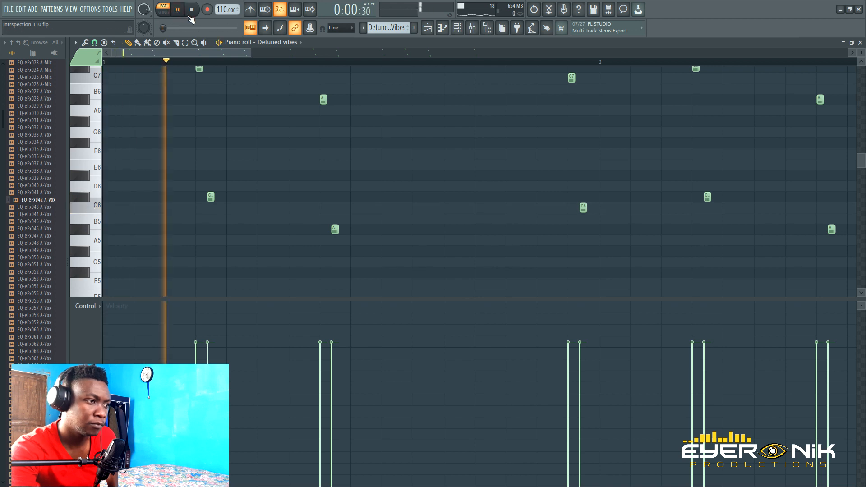
{"action": "left_click_drag", "start_coordinate": [251, 51], "coordinate": [394, 76]}
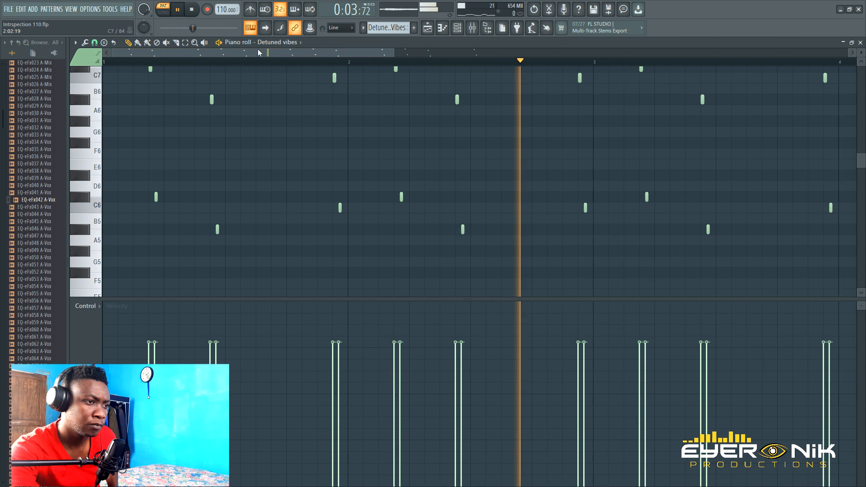
{"action": "left_click", "coordinate": [194, 10]}
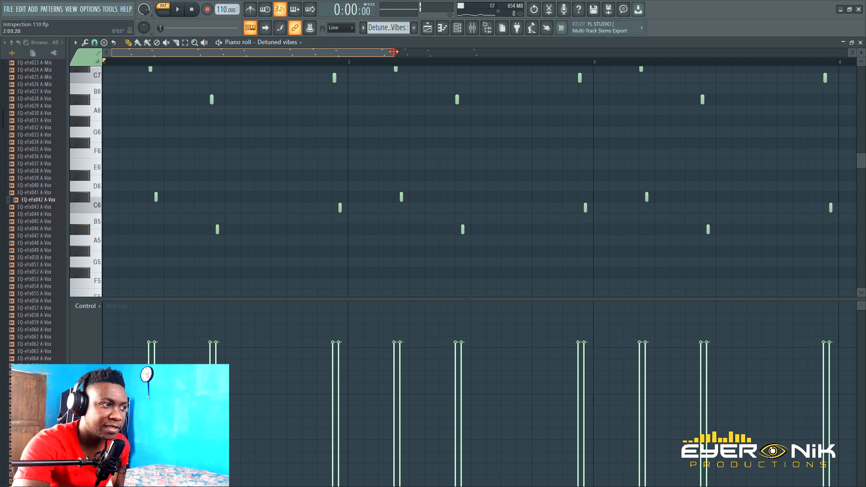
Compare the upper and lower octave notes of Detuned Vibes across the pattern, sounding C6 and replaying the opening
{"action": "left_click_drag", "start_coordinate": [397, 52], "coordinate": [454, 152]}
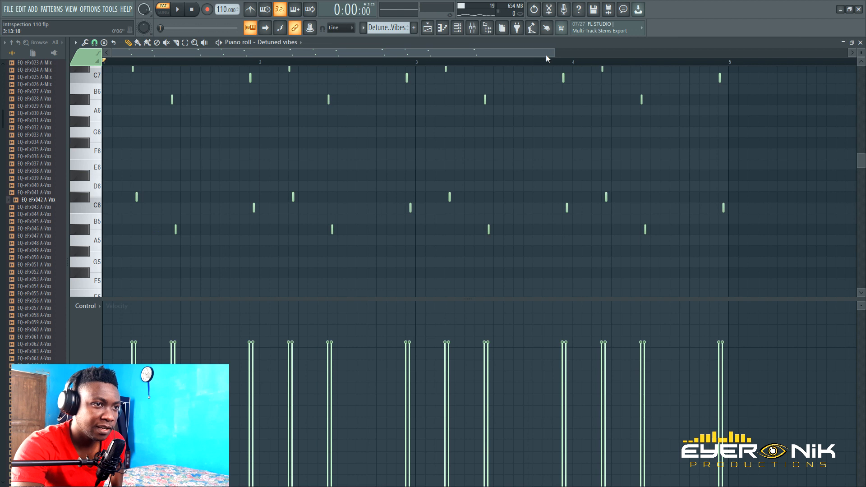
{"action": "left_click_drag", "start_coordinate": [556, 54], "coordinate": [686, 47]}
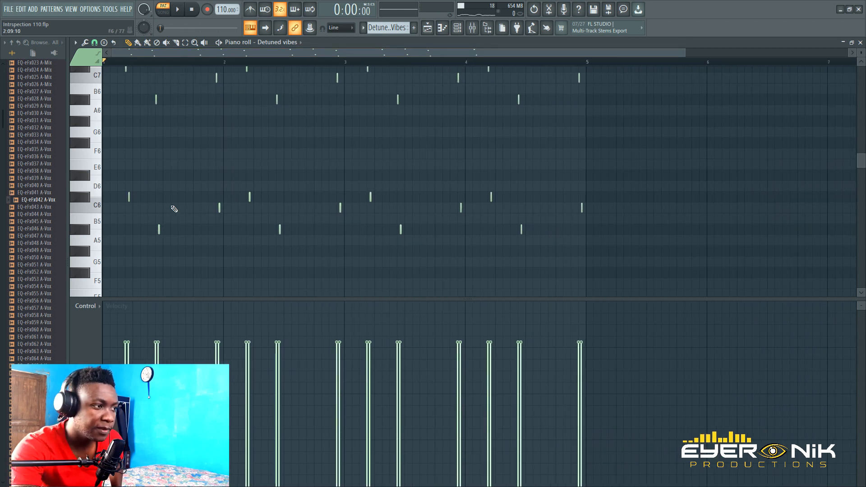
{"action": "scroll", "coordinate": [98, 157], "scroll_direction": "up", "scroll_amount": 3}
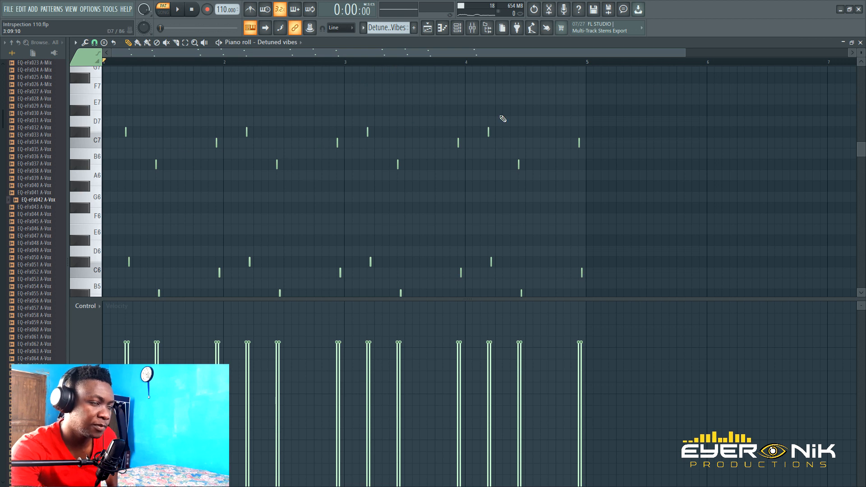
{"action": "left_click_drag", "start_coordinate": [684, 52], "coordinate": [157, 57]}
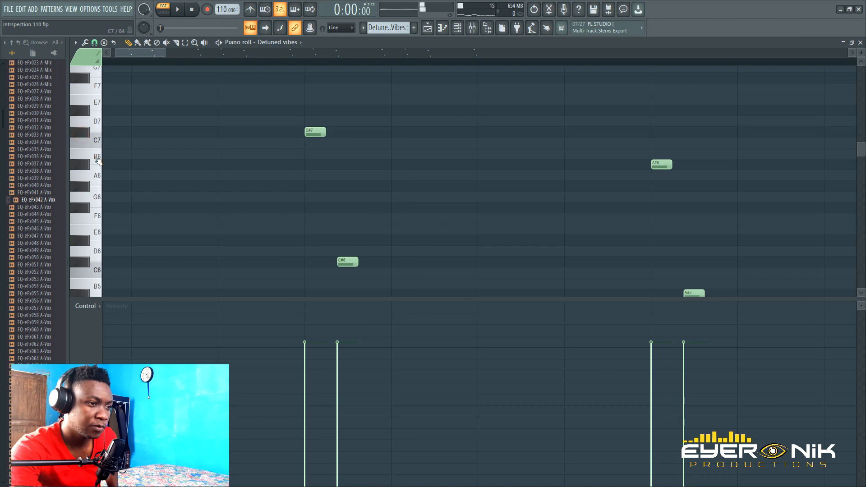
{"action": "left_click", "coordinate": [86, 269]}
{"action": "key", "text": "space"}
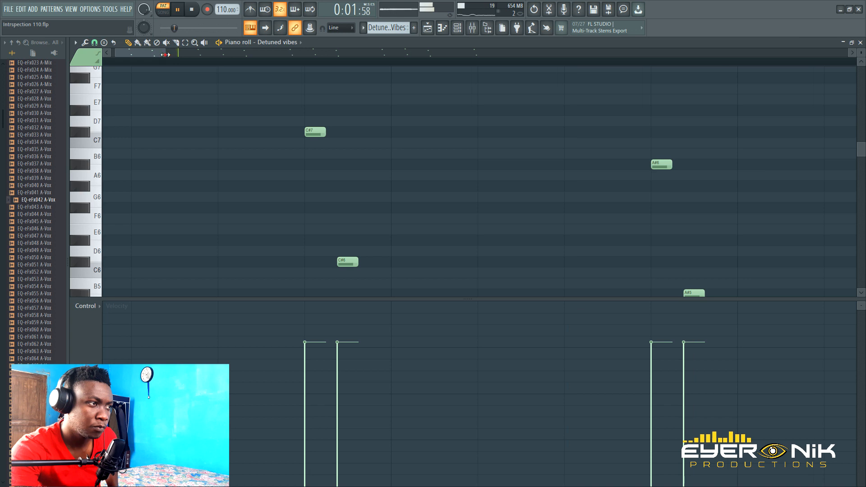
{"action": "left_click_drag", "start_coordinate": [165, 54], "coordinate": [238, 55]}
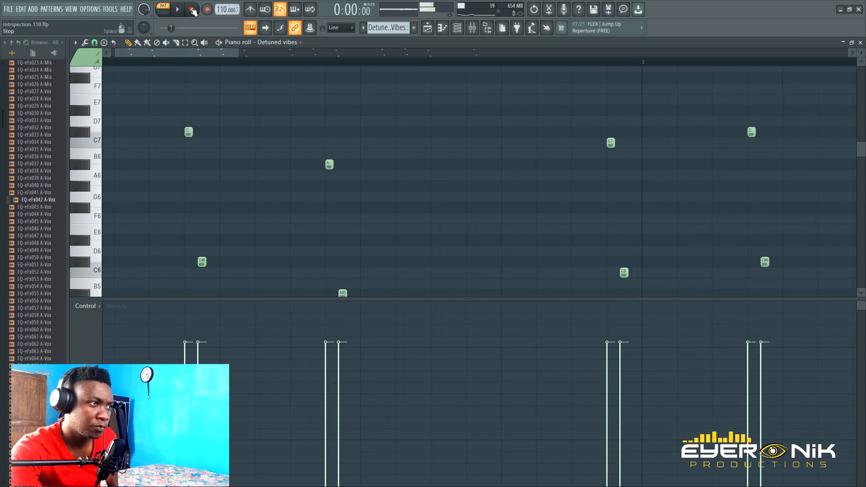
{"action": "left_click_drag", "start_coordinate": [239, 54], "coordinate": [519, 54]}
Return to the playlist, open the Pad pattern's Sub bass notes, audition the pattern, then stop playback
{"action": "left_click", "coordinate": [457, 27]}
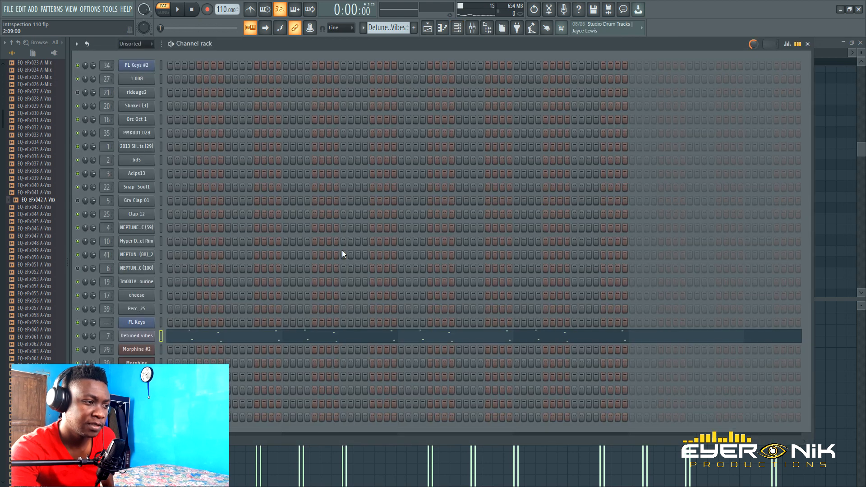
{"action": "left_click", "coordinate": [429, 28]}
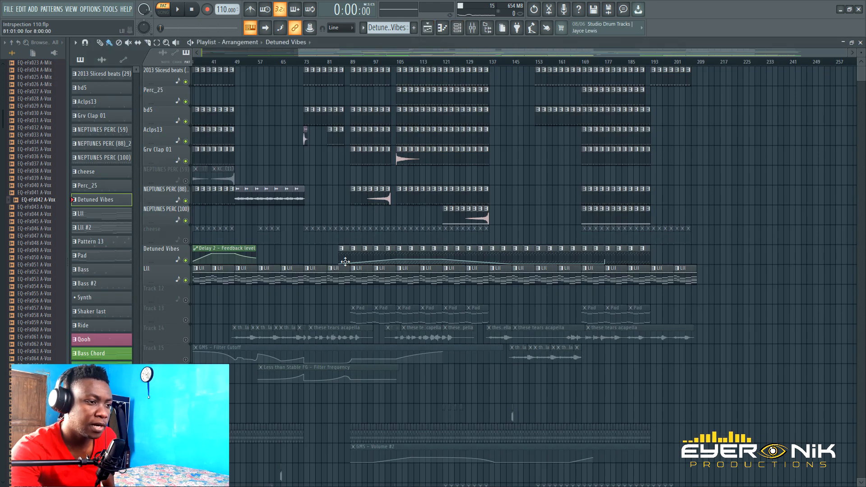
{"action": "scroll", "coordinate": [372, 284], "scroll_direction": "down", "scroll_amount": 3}
{"action": "double_click", "coordinate": [357, 279]}
{"action": "left_click_drag", "start_coordinate": [398, 54], "coordinate": [61, 41]}
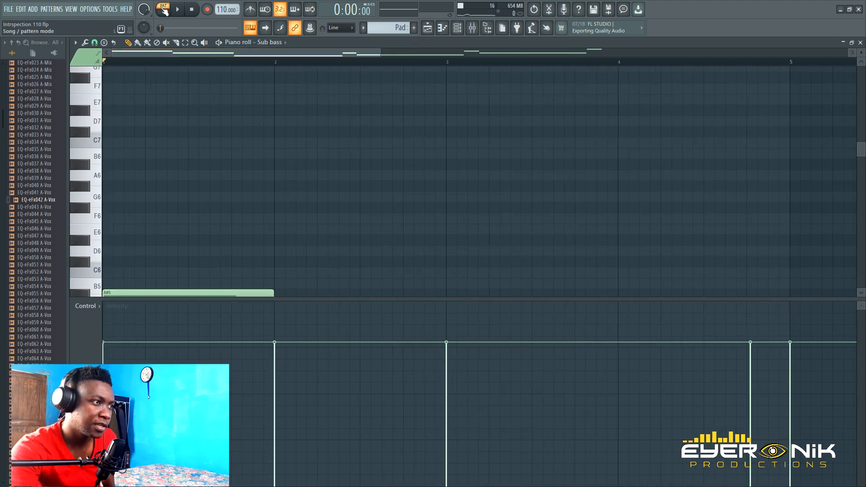
{"action": "left_click", "coordinate": [181, 9]}
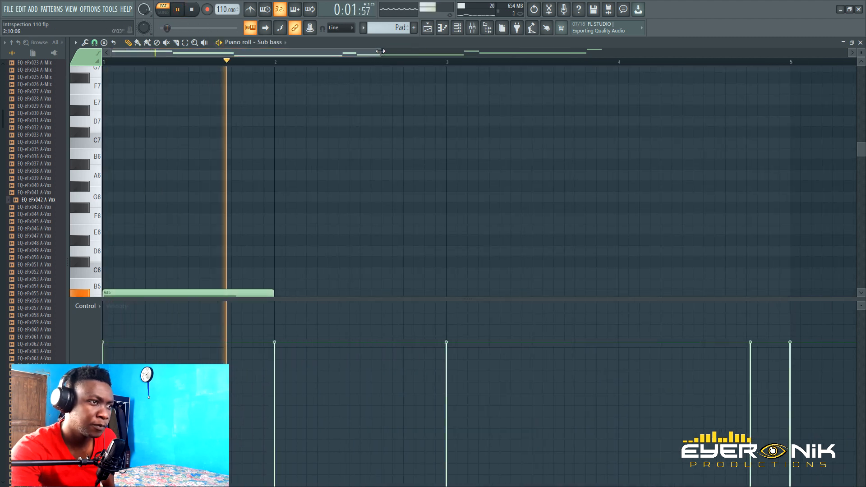
{"action": "scroll", "coordinate": [436, 63], "scroll_direction": "down", "scroll_amount": 2}
{"action": "left_click", "coordinate": [192, 9]}
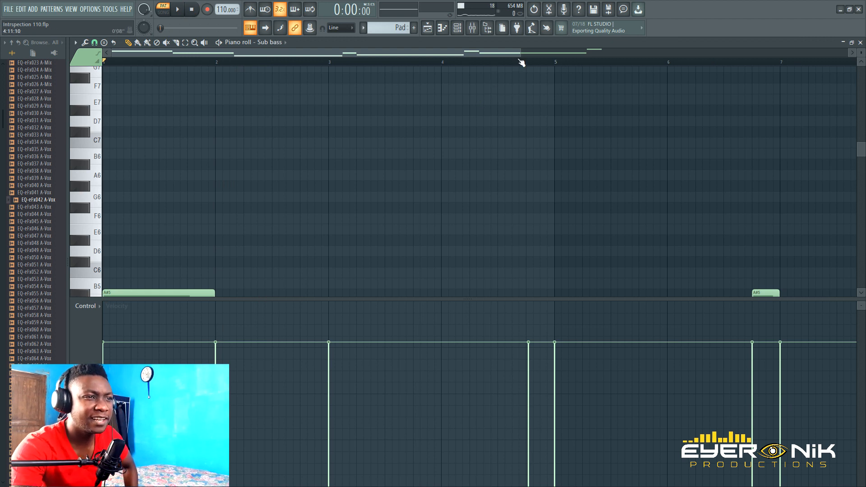
Examine the full Sub bass note line of the Pad pattern in the piano roll
{"action": "scroll", "coordinate": [602, 58], "scroll_direction": "down", "scroll_amount": 2}
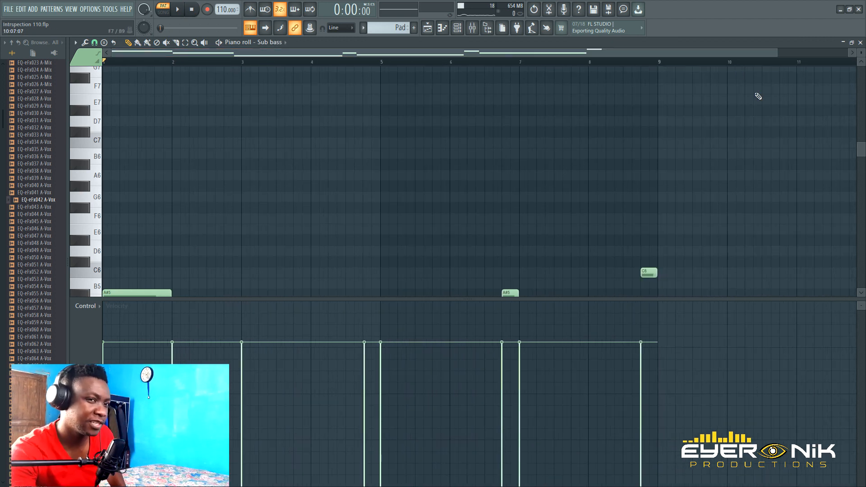
{"action": "scroll", "coordinate": [758, 96], "scroll_direction": "down", "scroll_amount": 5}
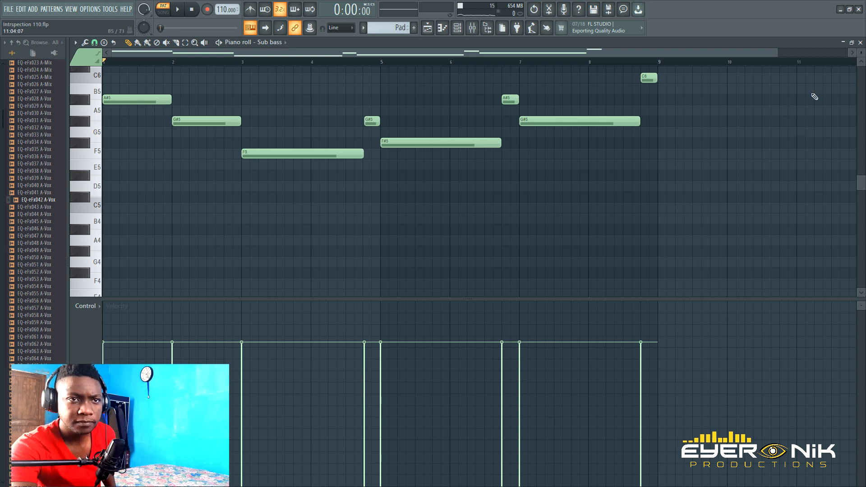
{"action": "scroll", "coordinate": [588, 166], "scroll_direction": "up", "scroll_amount": 3}
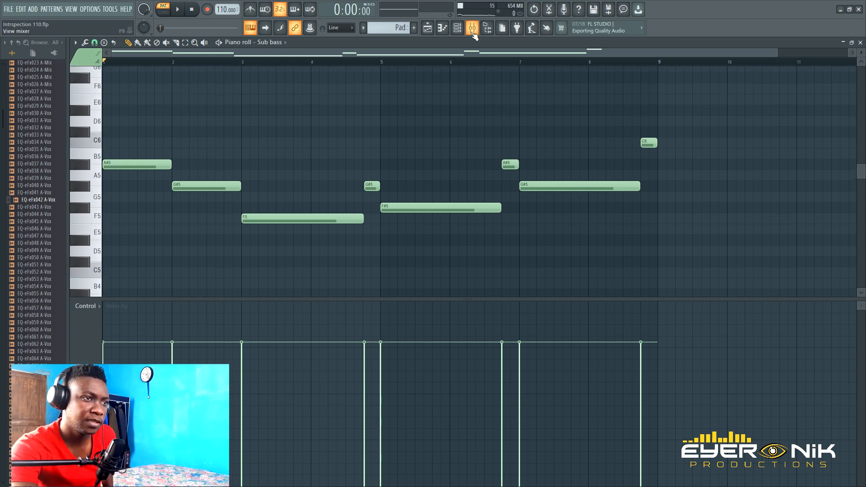
Open the Sub bass instrument from the channel rack and inspect its mixer insert with Fruity parametric EQ 2 and Fruity Limiter
{"action": "key", "text": "F9"}
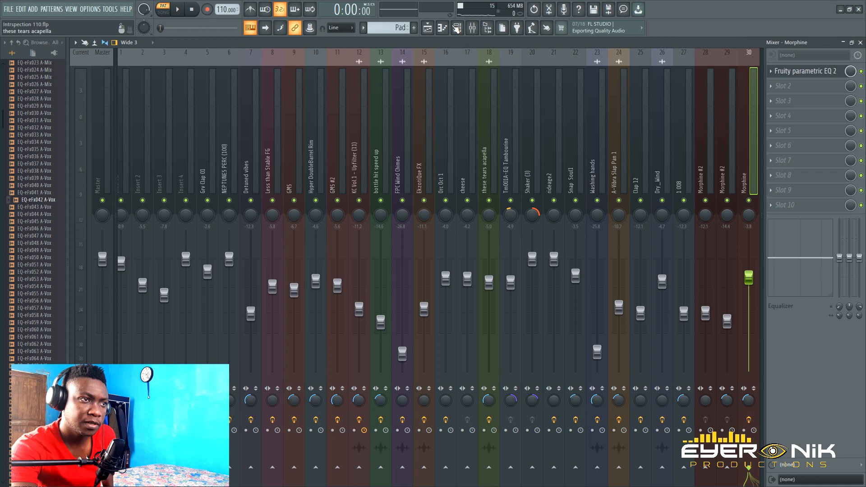
{"action": "left_click", "coordinate": [457, 28]}
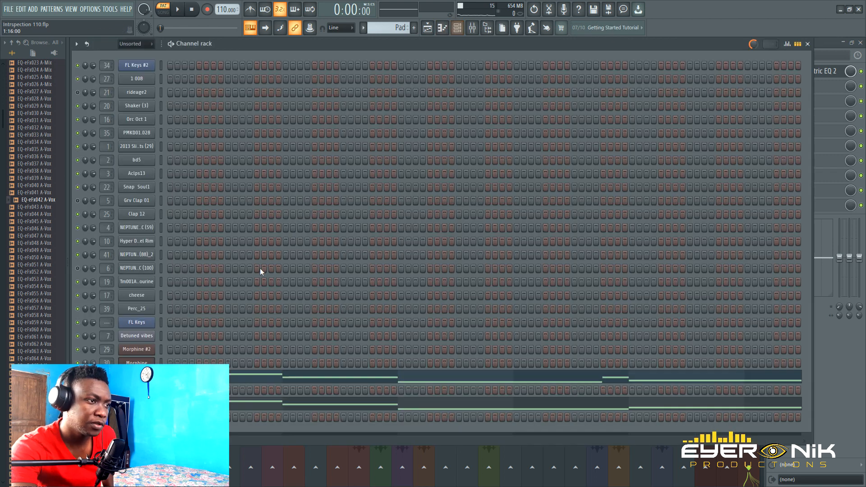
{"action": "left_click", "coordinate": [137, 377]}
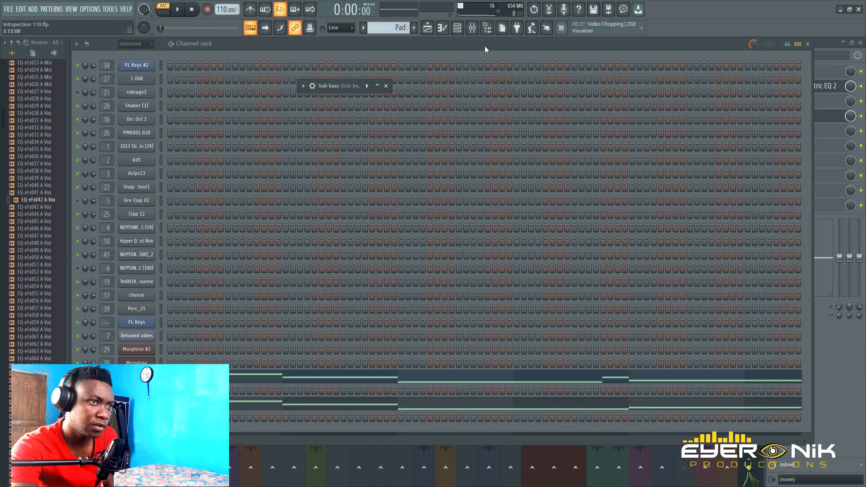
{"action": "left_click", "coordinate": [472, 28]}
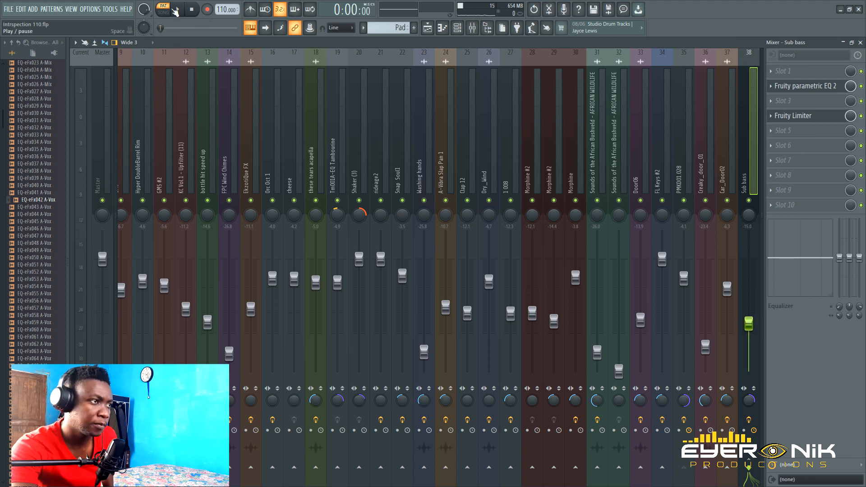
Play the Pad pattern and reopen its Sub bass notes from the channel rack to follow them during playback
{"action": "left_click", "coordinate": [175, 12]}
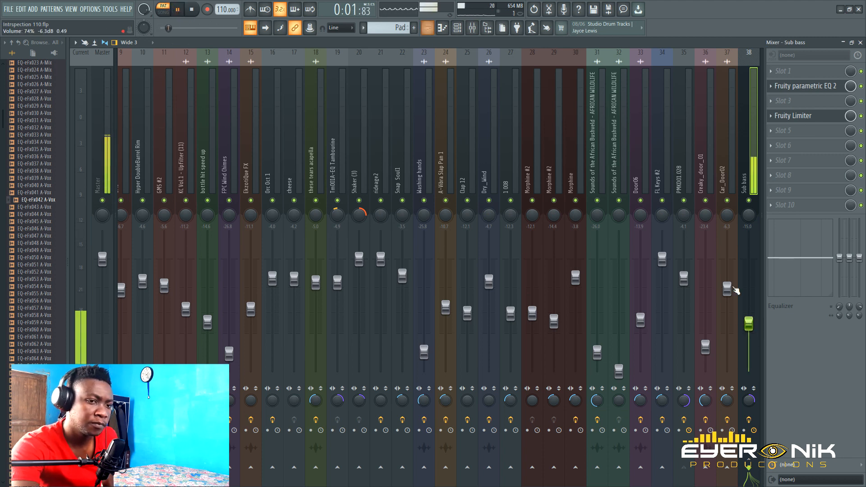
{"action": "left_click", "coordinate": [431, 32]}
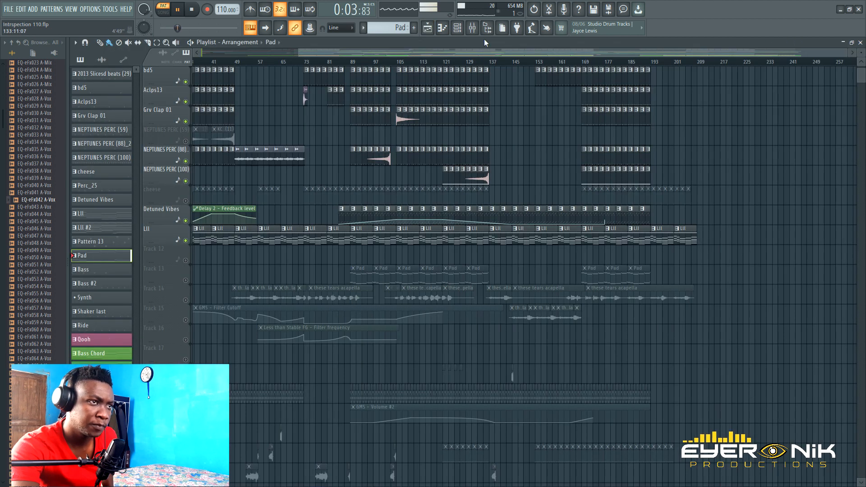
{"action": "left_click", "coordinate": [461, 34]}
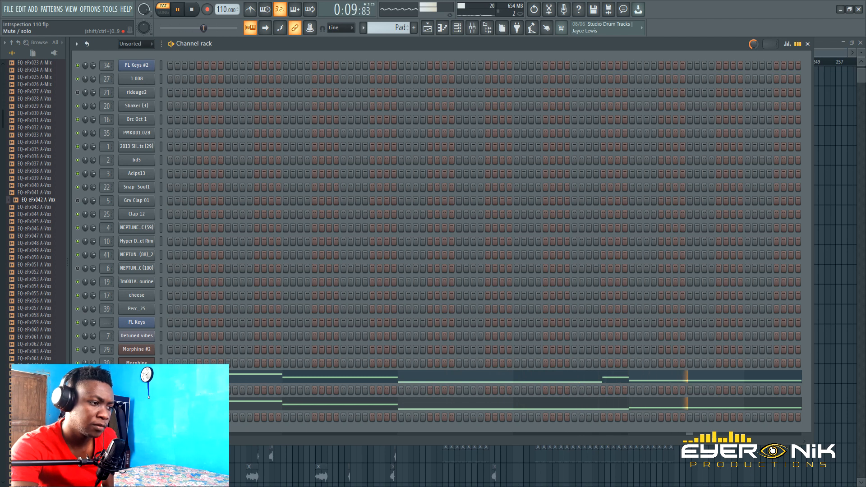
{"action": "left_click", "coordinate": [355, 381]}
{"action": "scroll", "coordinate": [356, 381], "scroll_direction": "down", "scroll_amount": 4}
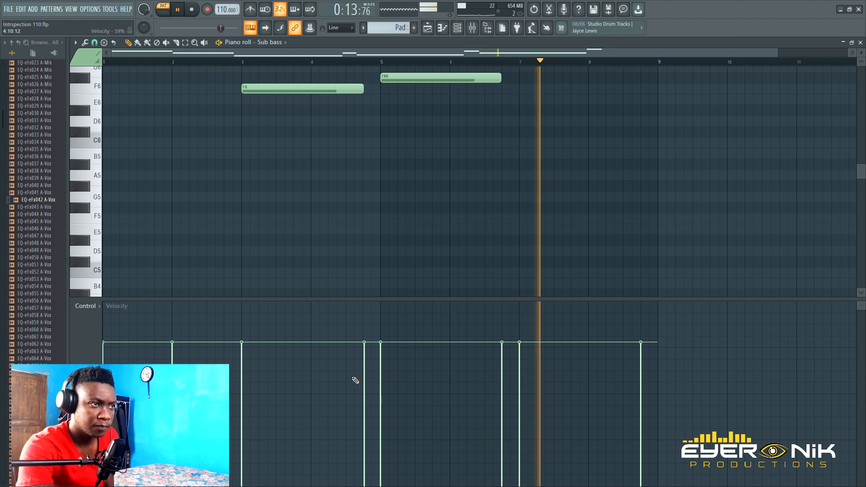
Leave the Sub bass notes for the playlist, play the song from about bar 91 and unmute the Pad clips' Track 13
{"action": "scroll", "coordinate": [355, 381], "scroll_direction": "up", "scroll_amount": 5}
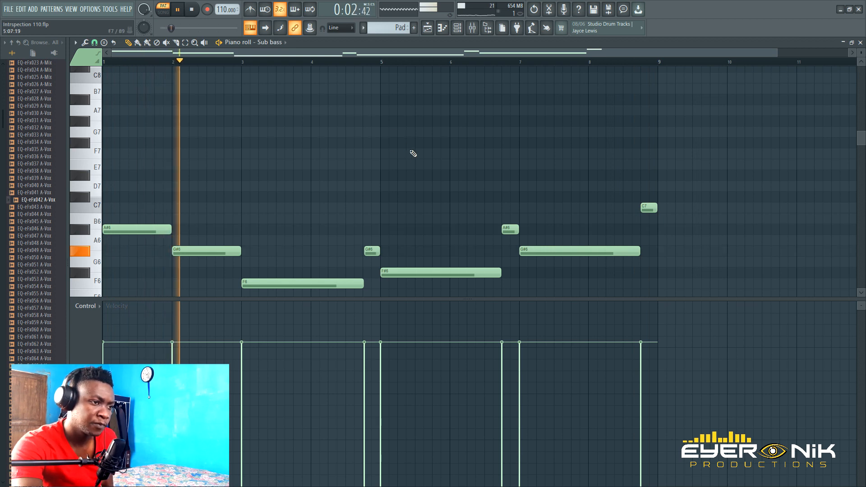
{"action": "key", "text": "F5"}
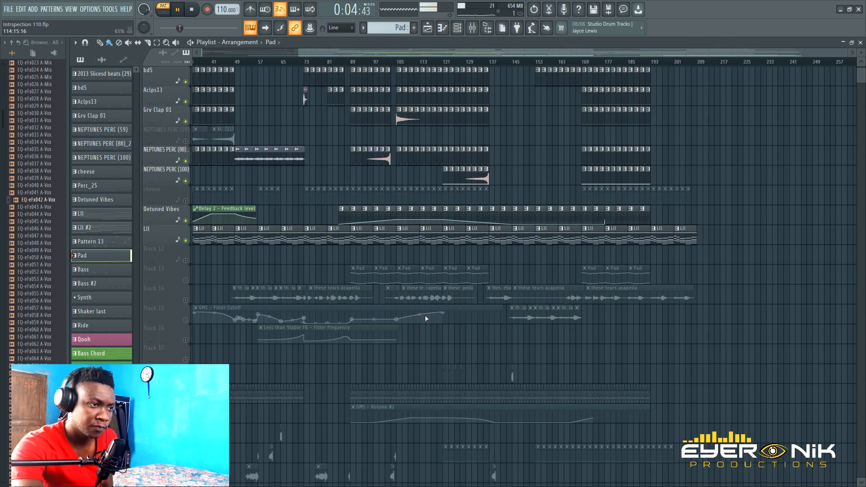
{"action": "left_click", "coordinate": [354, 64]}
{"action": "left_click", "coordinate": [185, 280]}
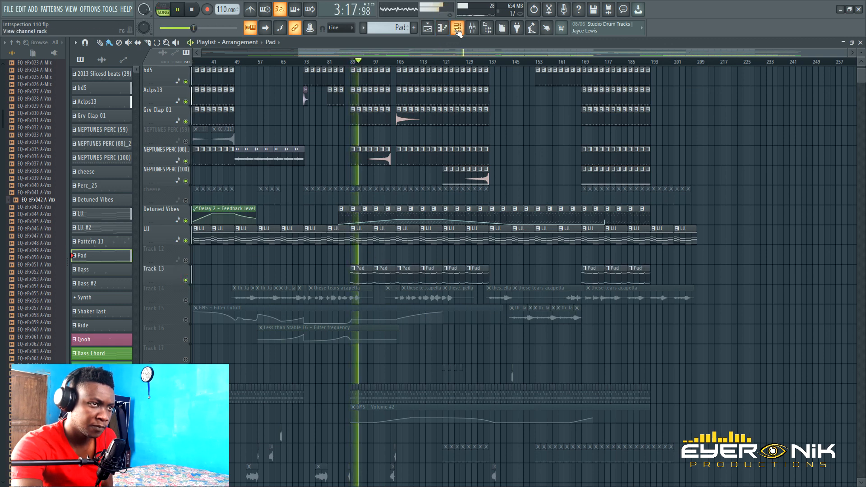
Solo the 2013 sliced beats track, switch the solo to Track 13, and unmute the Lll track alongside it
{"action": "scroll", "coordinate": [303, 265], "scroll_direction": "up", "scroll_amount": 2}
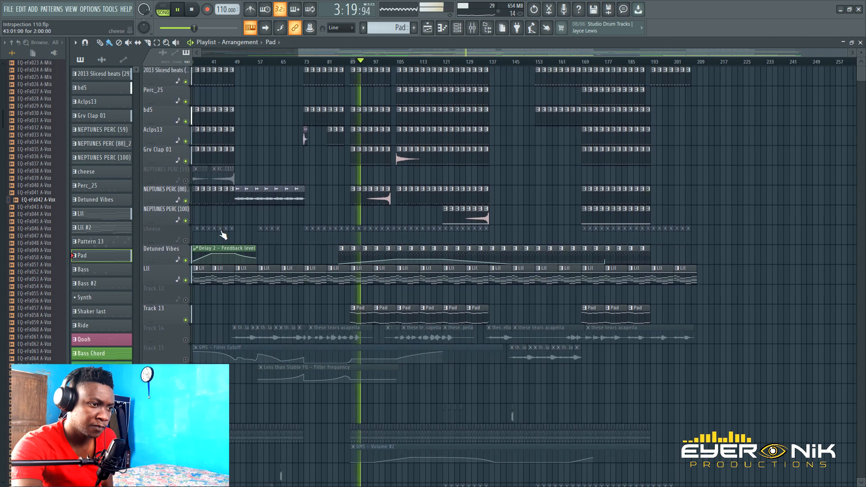
{"action": "right_click", "coordinate": [185, 82]}
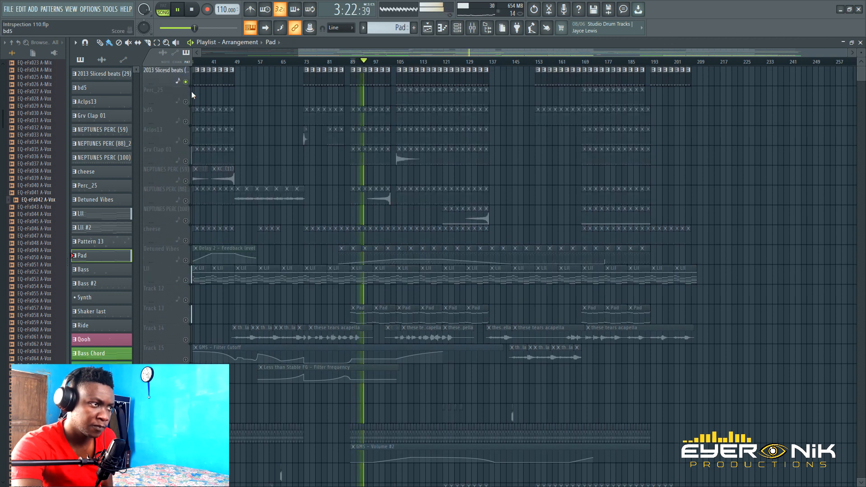
{"action": "right_click", "coordinate": [185, 320]}
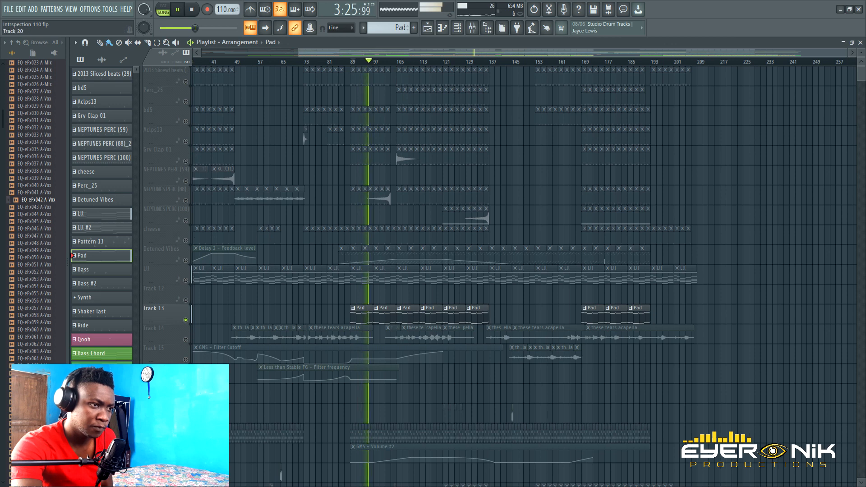
{"action": "left_click", "coordinate": [186, 281]}
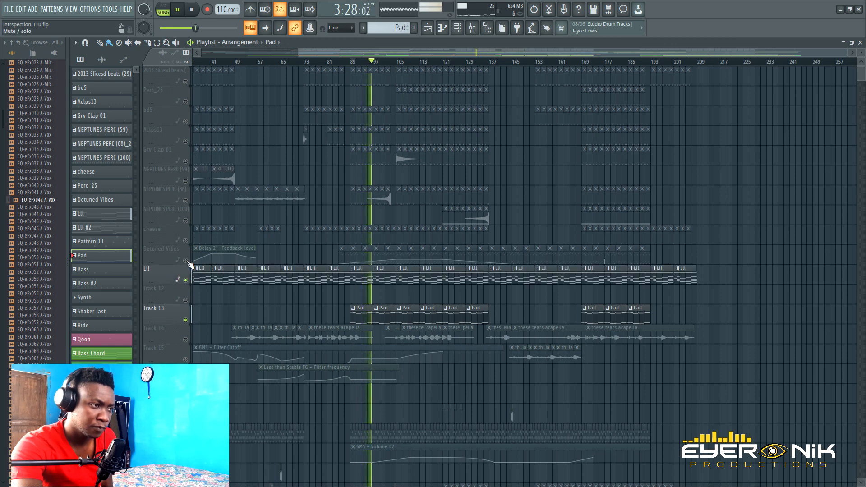
Unmute the Bass Chord track, swap it for the chord clips on Track 27 and mute Bass Chord again
{"action": "scroll", "coordinate": [192, 293], "scroll_direction": "down", "scroll_amount": 10}
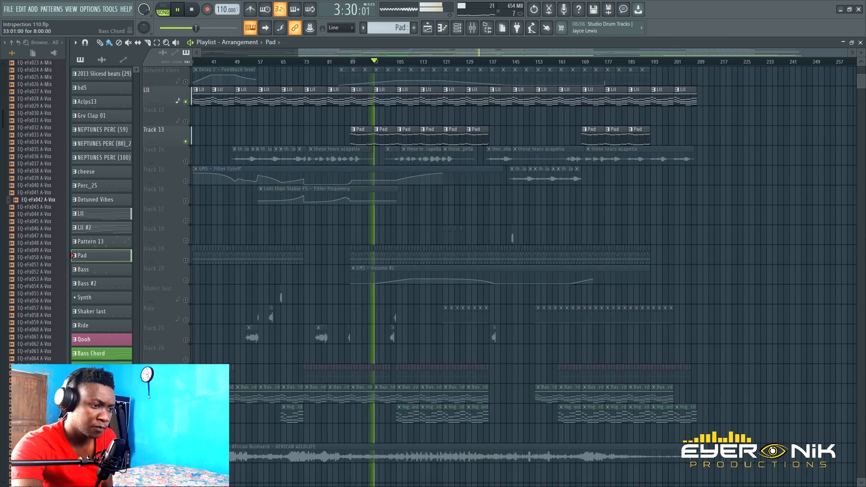
{"action": "left_click", "coordinate": [185, 379]}
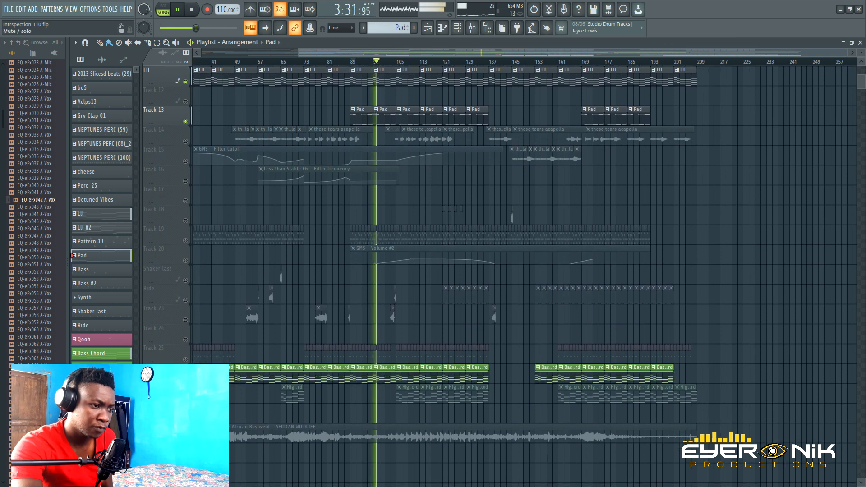
{"action": "left_click", "coordinate": [185, 399]}
{"action": "left_click", "coordinate": [186, 379]}
{"action": "scroll", "coordinate": [236, 386], "scroll_direction": "up", "scroll_amount": 8}
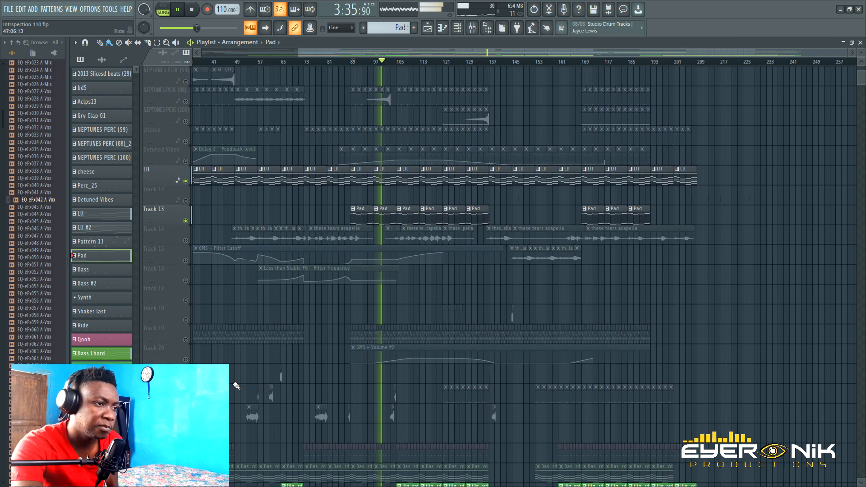
Audition the Lll, Pad and Track 27 chord parts together, replay them from about bar 113, then stop playback
{"action": "scroll", "coordinate": [236, 386], "scroll_direction": "up", "scroll_amount": 2}
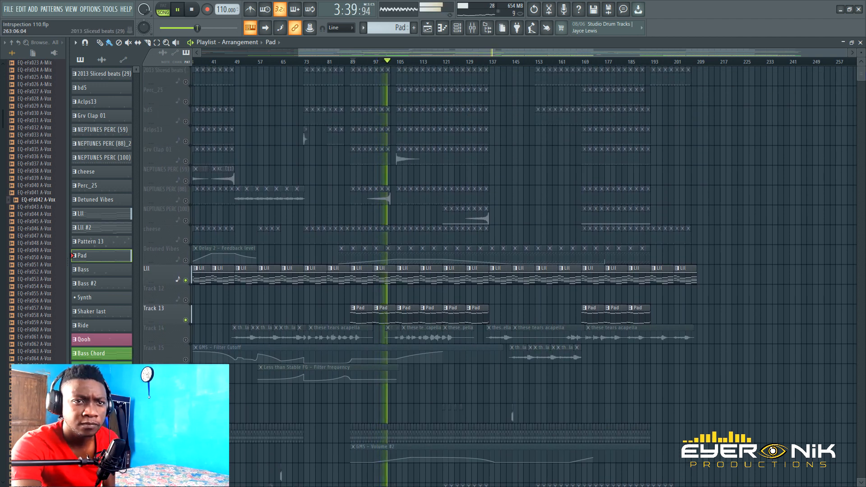
{"action": "scroll", "coordinate": [864, 76], "scroll_direction": "down", "scroll_amount": 12}
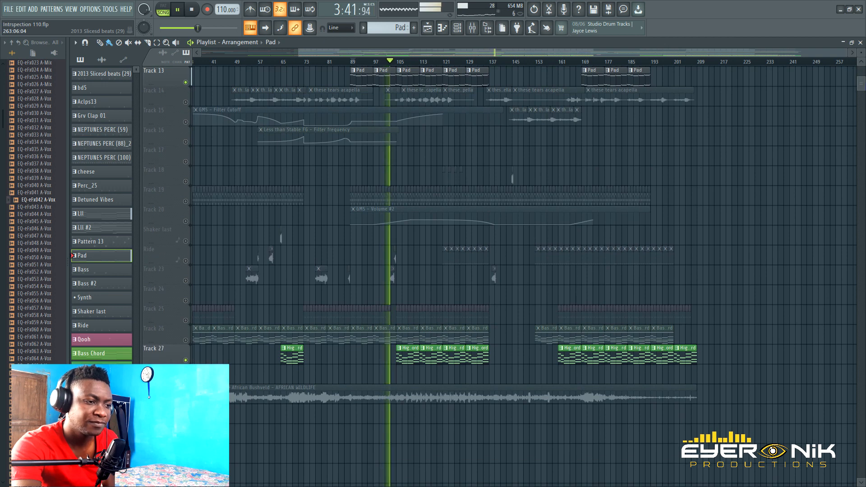
{"action": "scroll", "coordinate": [863, 86], "scroll_direction": "up", "scroll_amount": 5}
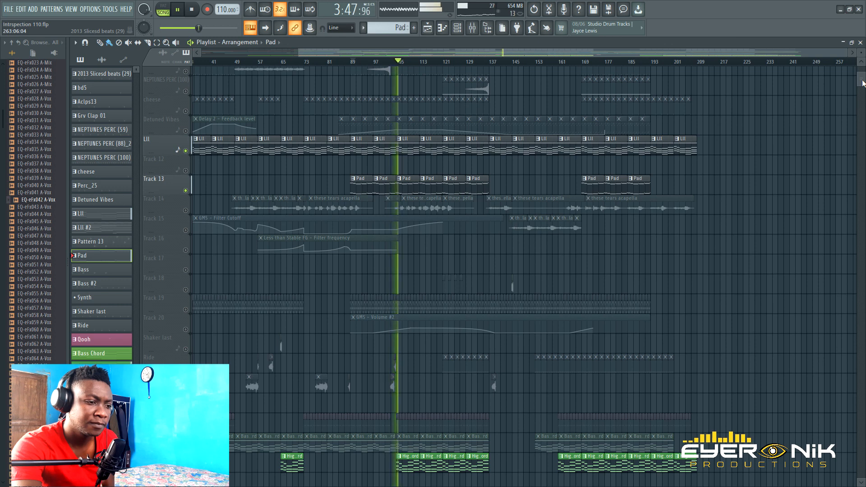
{"action": "left_click_drag", "start_coordinate": [863, 80], "coordinate": [862, 74]}
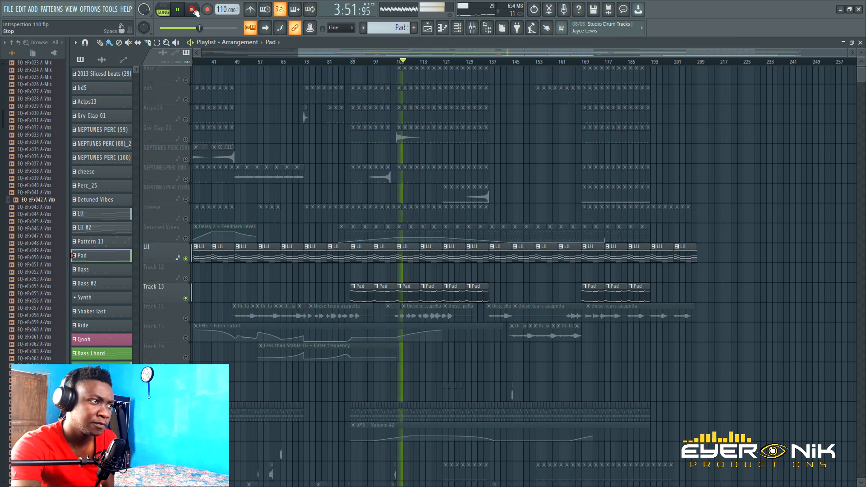
{"action": "left_click", "coordinate": [193, 9]}
{"action": "left_click", "coordinate": [424, 66]}
{"action": "key", "text": "space"}
{"action": "scroll", "coordinate": [601, 432], "scroll_direction": "down", "scroll_amount": 3}
{"action": "scroll", "coordinate": [602, 432], "scroll_direction": "down", "scroll_amount": 3}
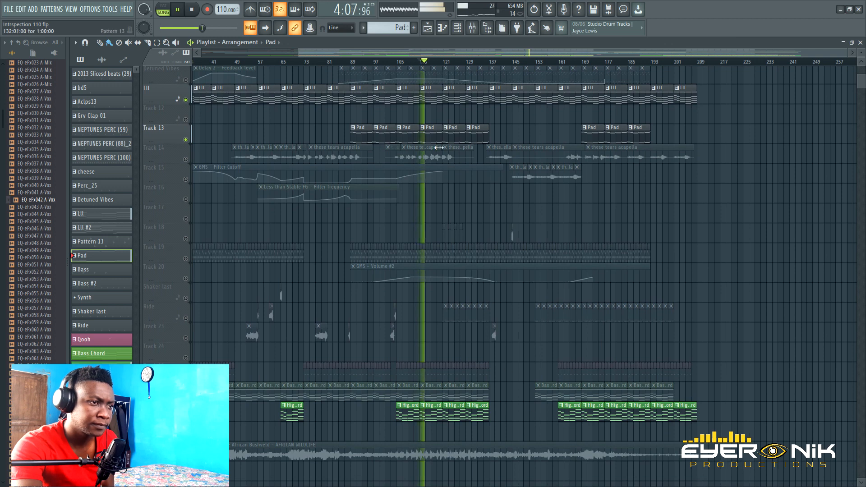
{"action": "left_click", "coordinate": [191, 9]}
Clear the solo so that all the song's playlist tracks are active again
{"action": "scroll", "coordinate": [596, 341], "scroll_direction": "up", "scroll_amount": 3}
{"action": "scroll", "coordinate": [595, 340], "scroll_direction": "up", "scroll_amount": 4}
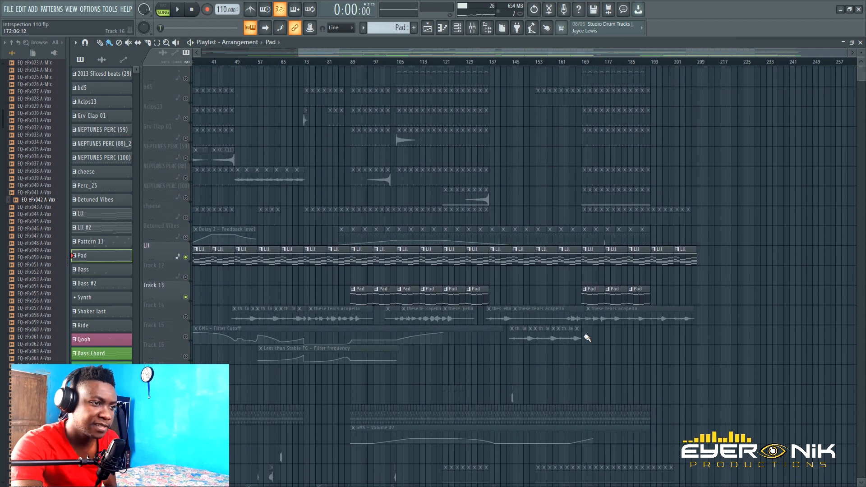
{"action": "left_click_drag", "start_coordinate": [573, 52], "coordinate": [477, 53]}
{"action": "right_click", "coordinate": [180, 119]}
{"action": "left_click", "coordinate": [172, 120]}
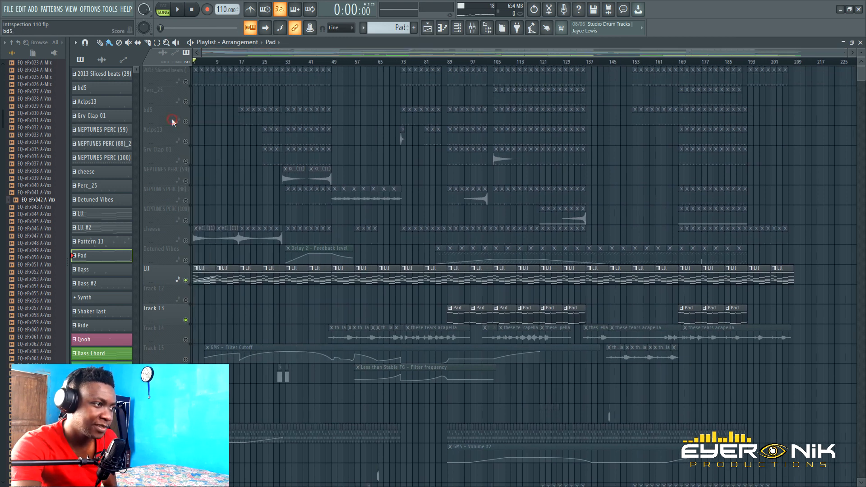
{"action": "left_click", "coordinate": [185, 122]}
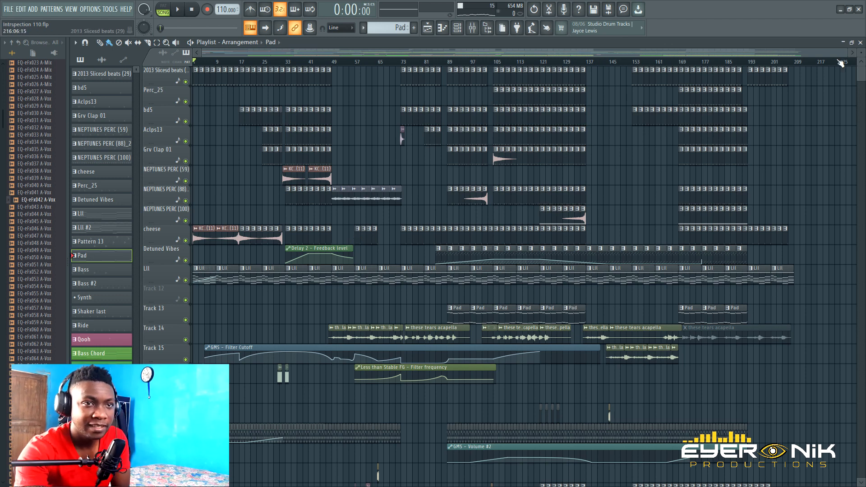
Select the breakdown section from bar 49 to bar 73 across the arrangement
{"action": "left_click_drag", "start_coordinate": [847, 51], "coordinate": [775, 48]}
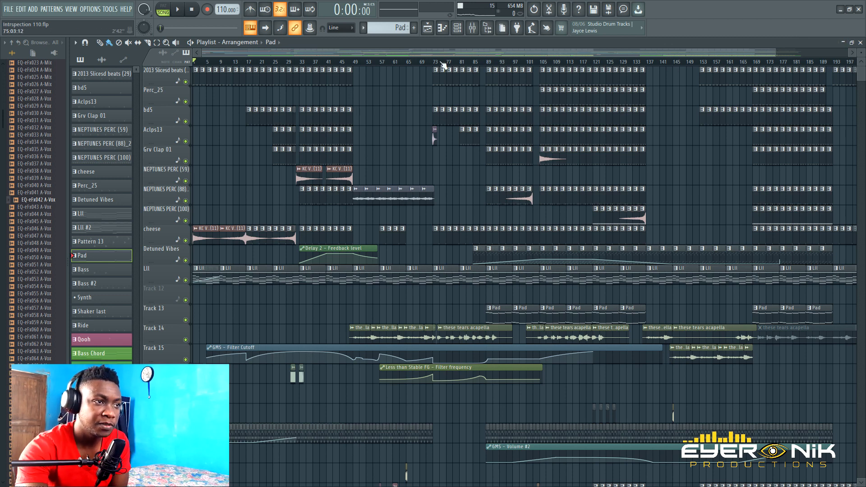
{"action": "left_click_drag", "start_coordinate": [356, 67], "coordinate": [434, 81]}
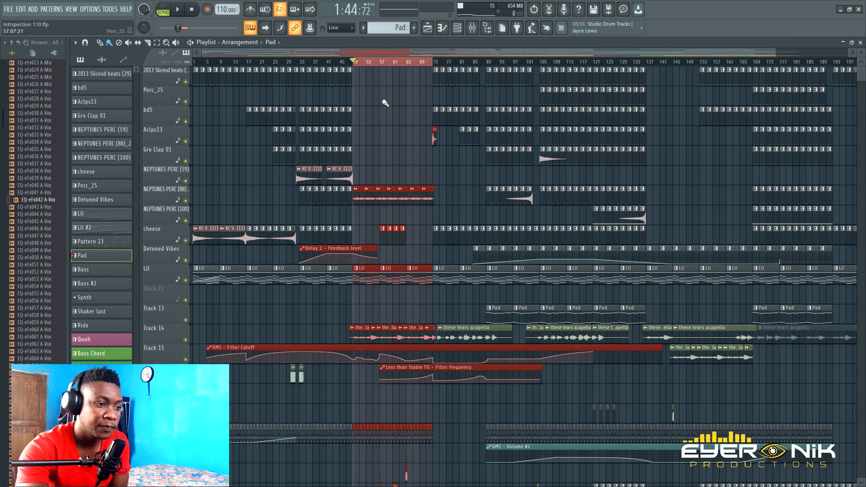
{"action": "scroll", "coordinate": [442, 62], "scroll_direction": "up", "scroll_amount": 5}
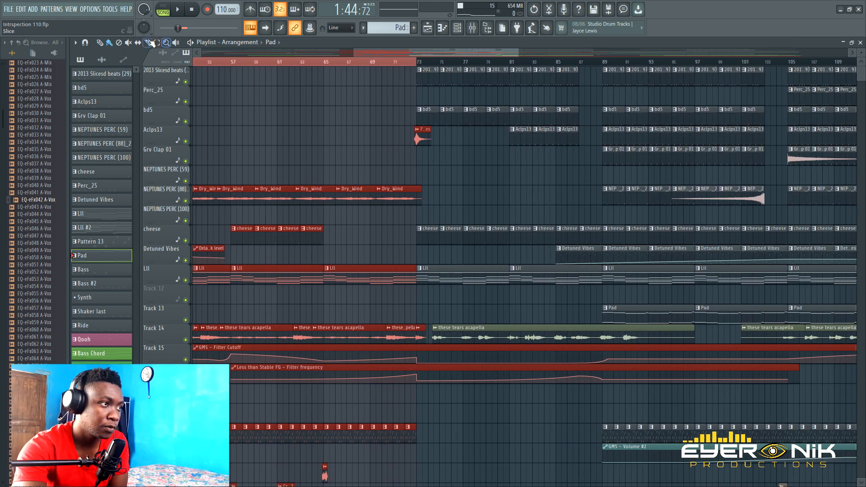
{"action": "scroll", "coordinate": [445, 63], "scroll_direction": "down", "scroll_amount": 5}
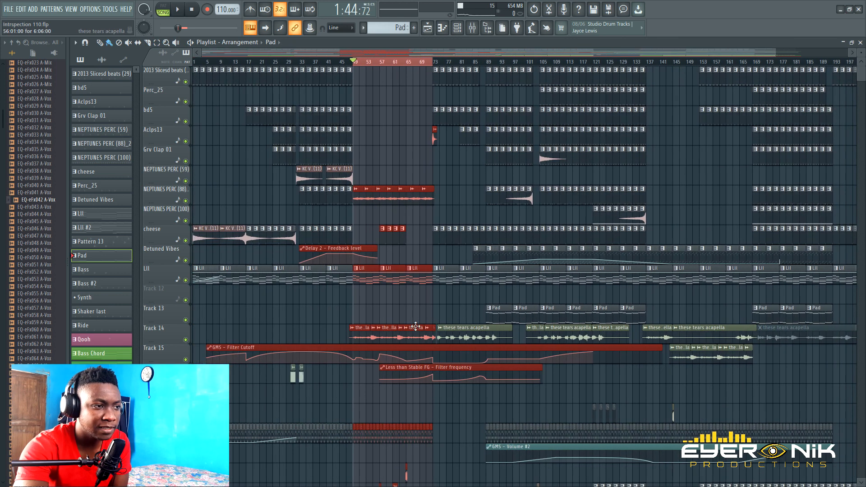
Solo the NEPTUNES PERC (88) track holding the Dry_Wind clips and audition it twice from bar 49
{"action": "right_click", "coordinate": [184, 200]}
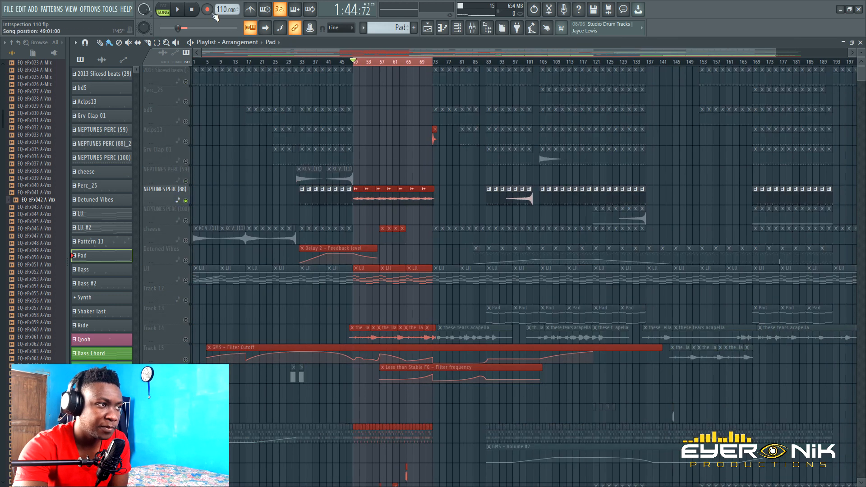
{"action": "left_click", "coordinate": [179, 10]}
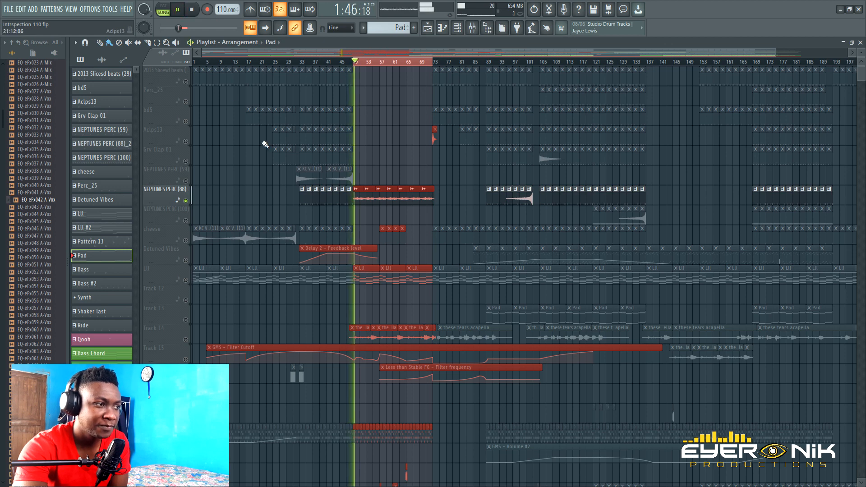
{"action": "left_click", "coordinate": [197, 10]}
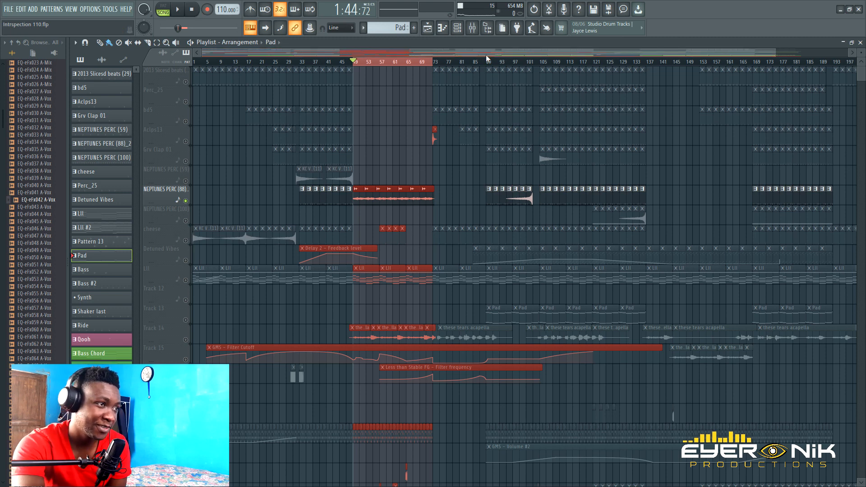
{"action": "left_click", "coordinate": [179, 10]}
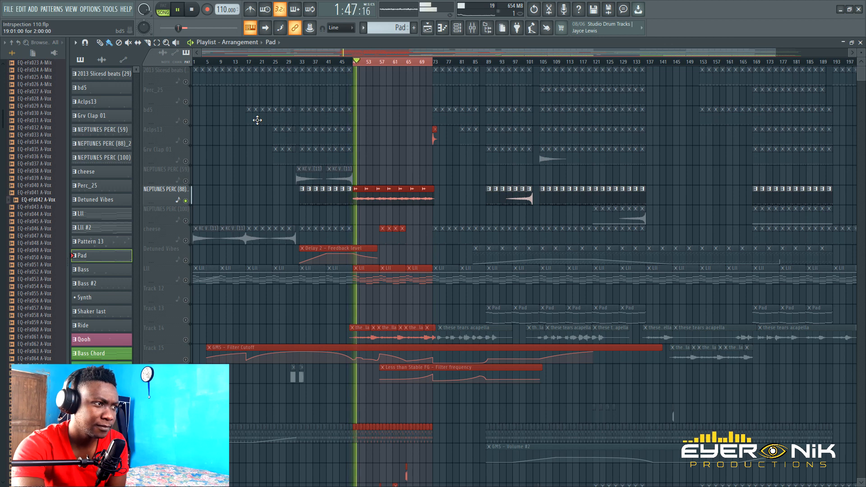
{"action": "left_click", "coordinate": [192, 10]}
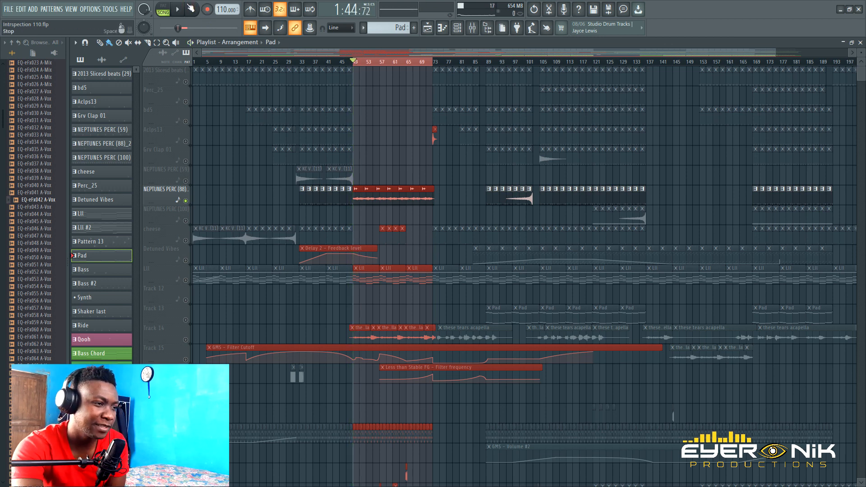
Unmute the cheese, Lll and Detuned Vibes tracks plus Tracks 14, 15, 16 and 19 for the breakdown section
{"action": "left_click", "coordinate": [185, 241]}
{"action": "left_click", "coordinate": [185, 281]}
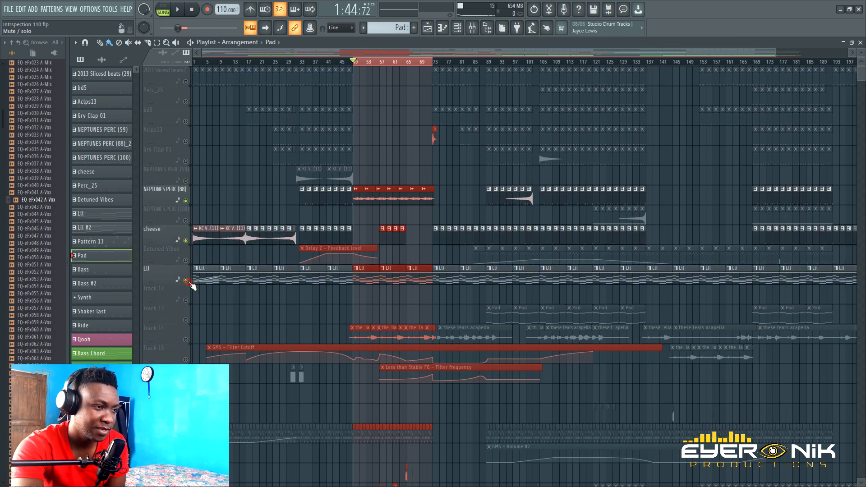
{"action": "left_click", "coordinate": [185, 261]}
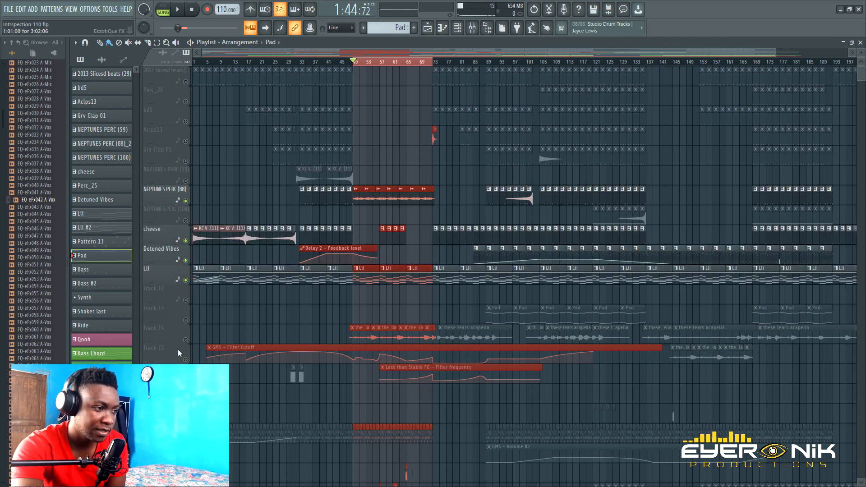
{"action": "left_click", "coordinate": [185, 340]}
{"action": "left_click", "coordinate": [186, 360]}
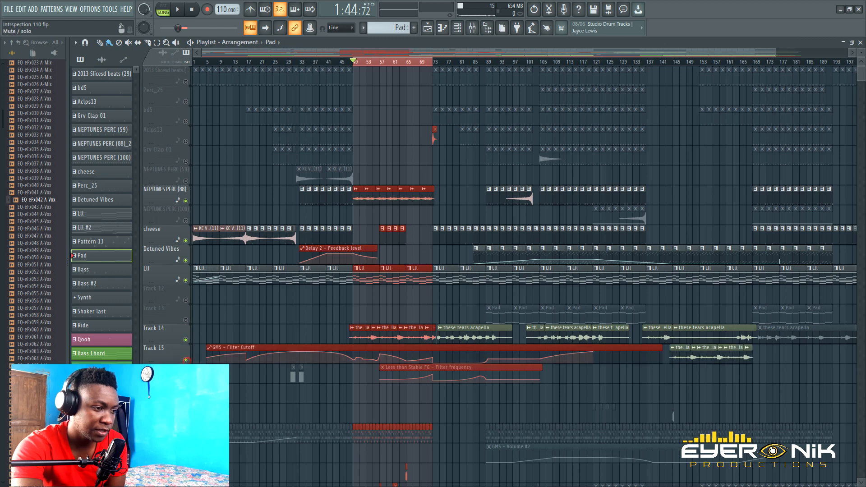
{"action": "left_click", "coordinate": [185, 439]}
{"action": "left_click", "coordinate": [186, 380]}
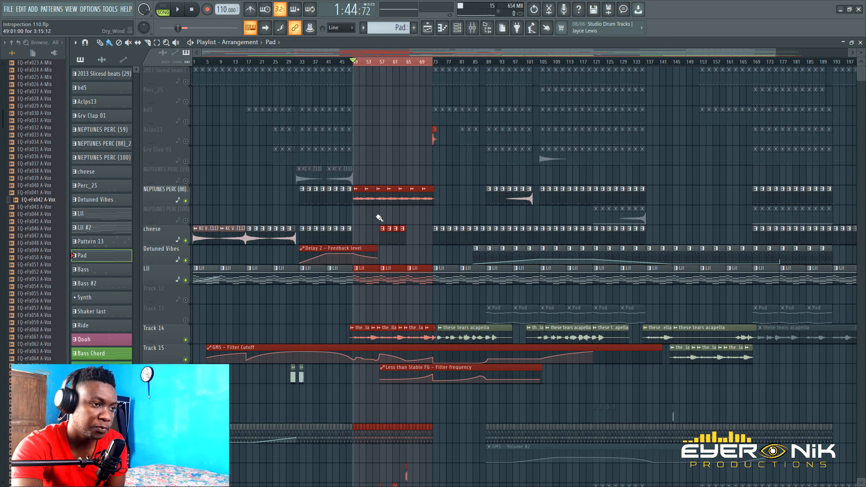
Audition the breakdown from bar 49 with the unmuted tracks, stop playback and inspect the section's clips closely
{"action": "left_click", "coordinate": [184, 11]}
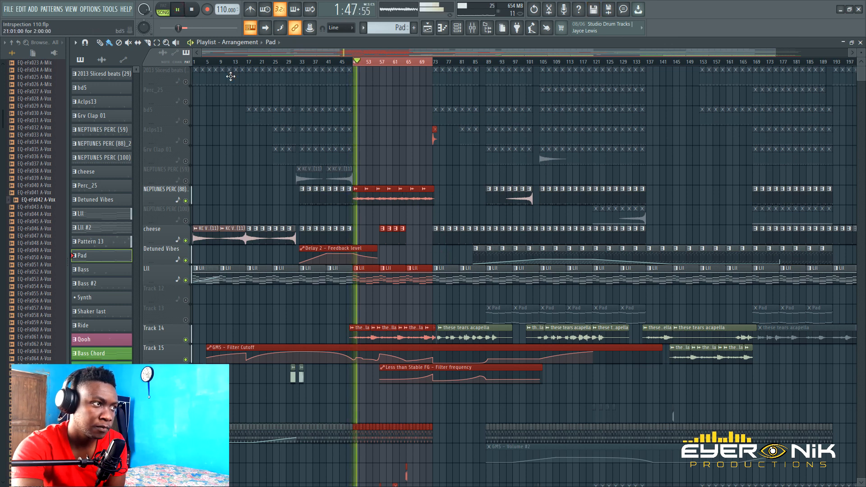
{"action": "left_click", "coordinate": [180, 11]}
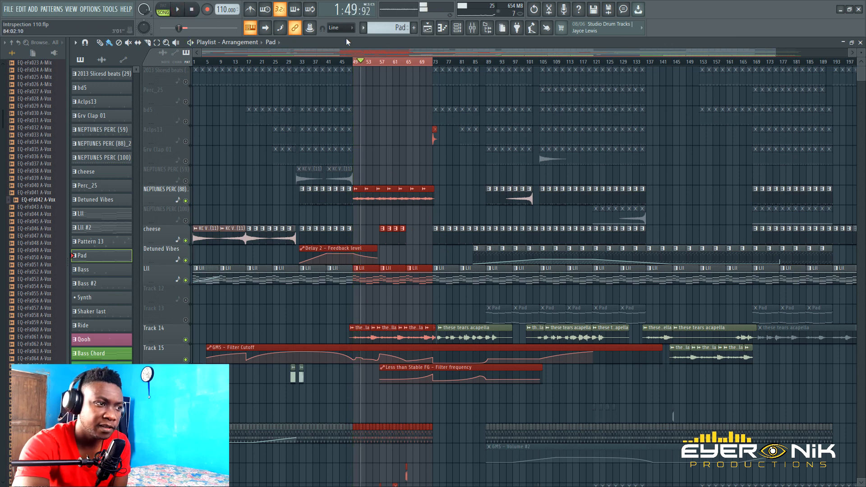
{"action": "left_click", "coordinate": [198, 13]}
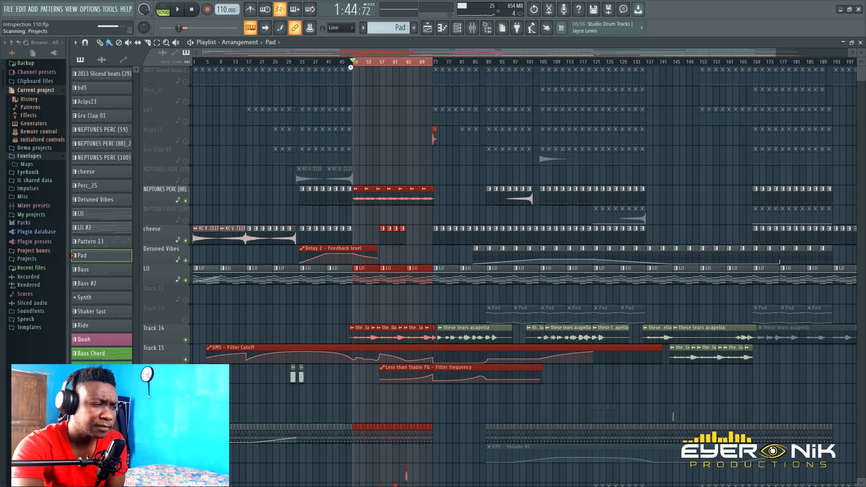
{"action": "scroll", "coordinate": [356, 70], "scroll_direction": "up", "scroll_amount": 5}
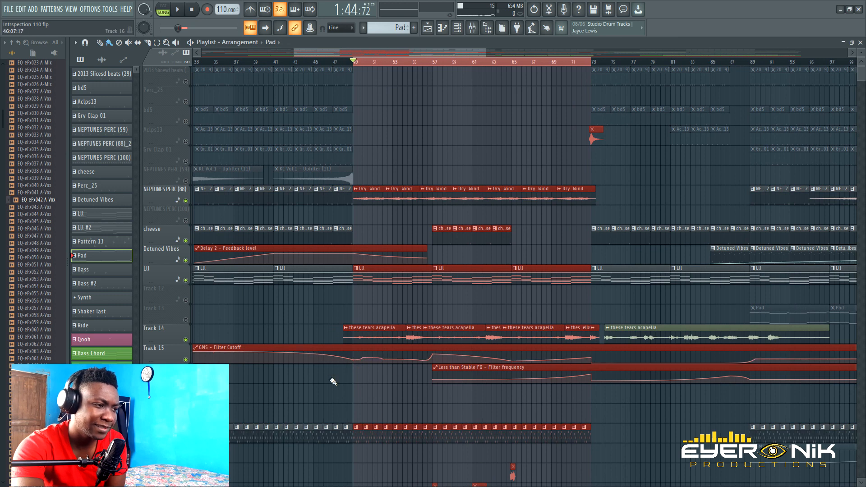
Open Pattern 13 in the piano roll, audition it in pattern mode, then return to the playlist and stop playback
{"action": "double_click", "coordinate": [309, 435]}
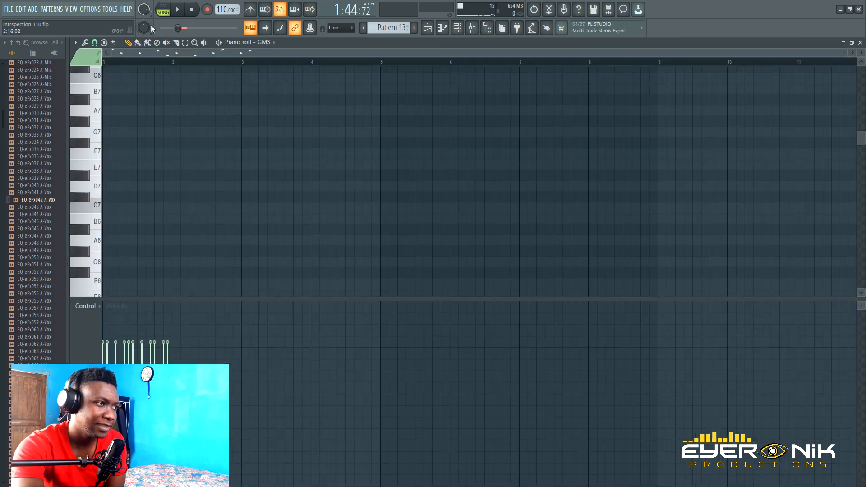
{"action": "left_click", "coordinate": [168, 15]}
{"action": "key", "text": "space"}
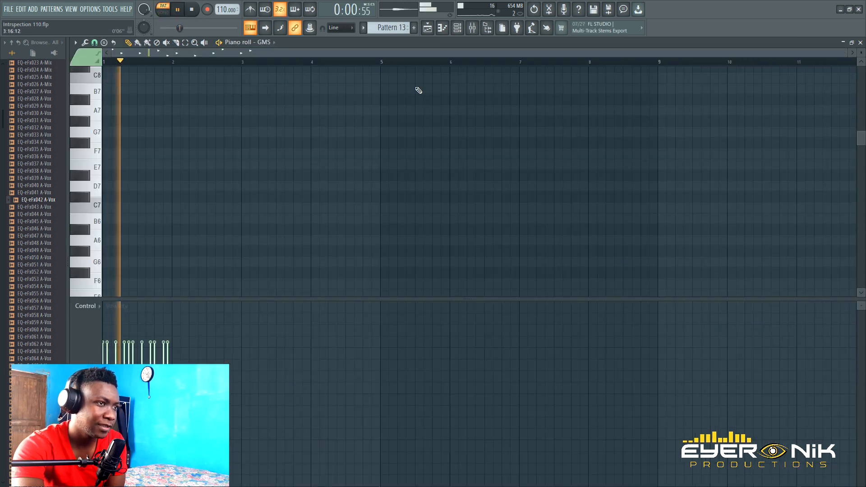
{"action": "left_click", "coordinate": [427, 28]}
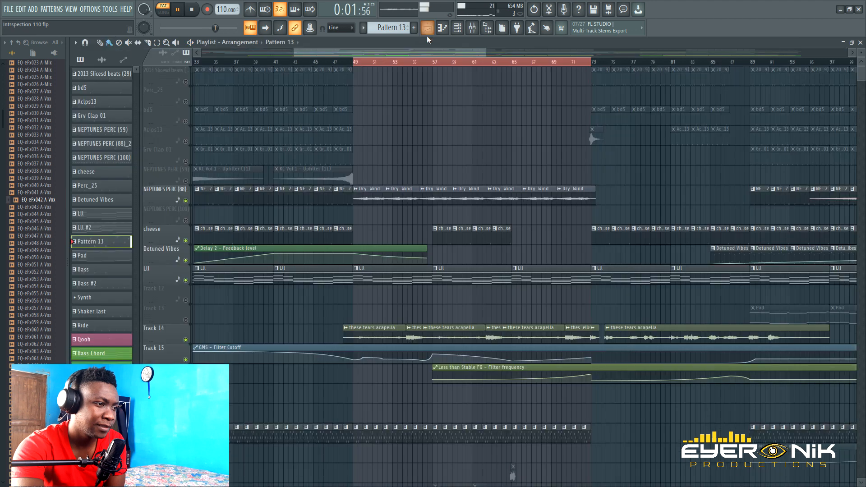
{"action": "left_click", "coordinate": [192, 9]}
Play the song from bar 33 and mute the NEPTUNES PERC (88) track during playback
{"action": "scroll", "coordinate": [300, 62], "scroll_direction": "down", "scroll_amount": 5}
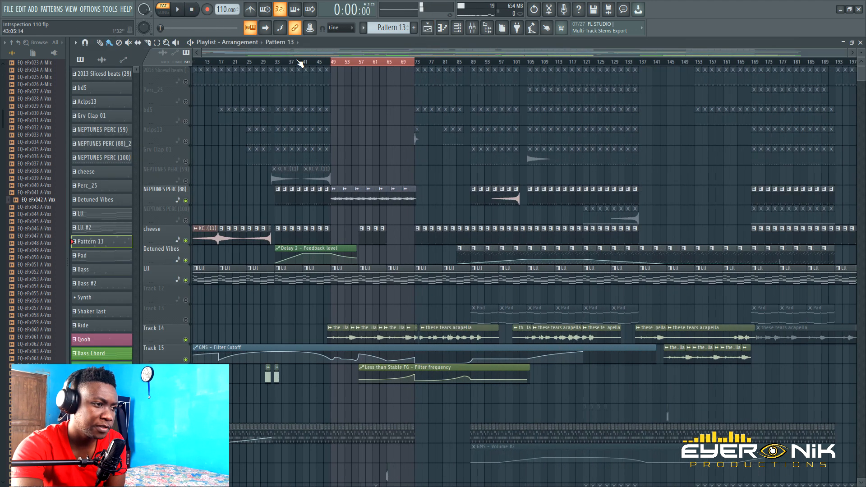
{"action": "left_click", "coordinate": [288, 63]}
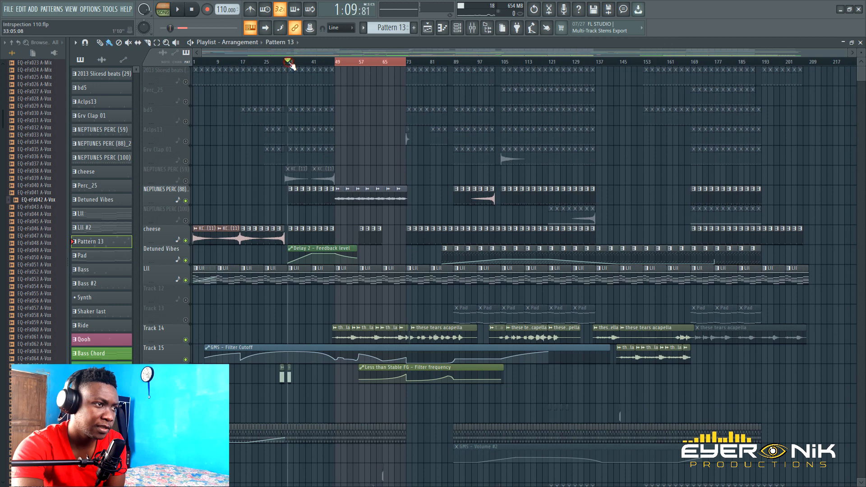
{"action": "left_click", "coordinate": [178, 11]}
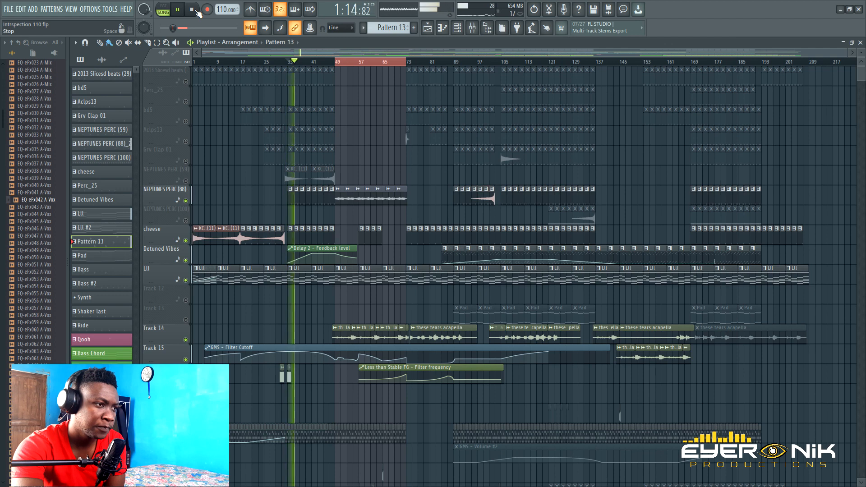
{"action": "left_click", "coordinate": [185, 199]}
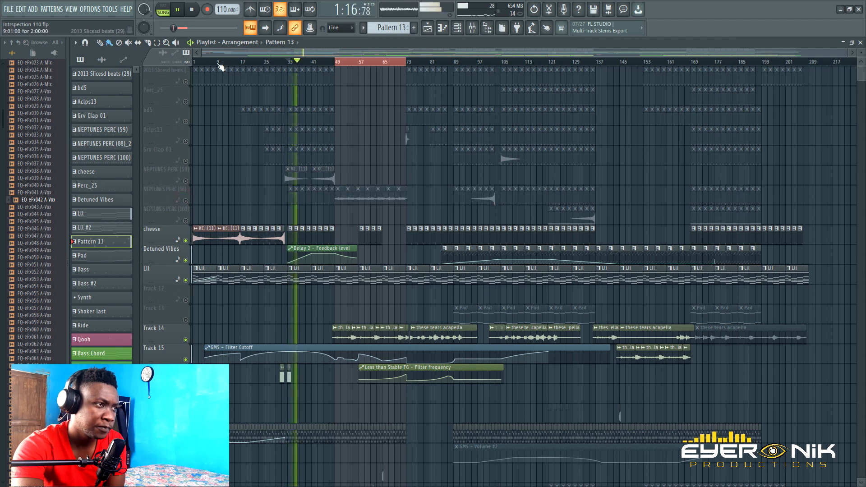
Stop playback and audition the start of the breakdown from bar 49 without the NEPTUNES PERC (88) track
{"action": "left_click", "coordinate": [191, 11]}
{"action": "left_click", "coordinate": [191, 11]}
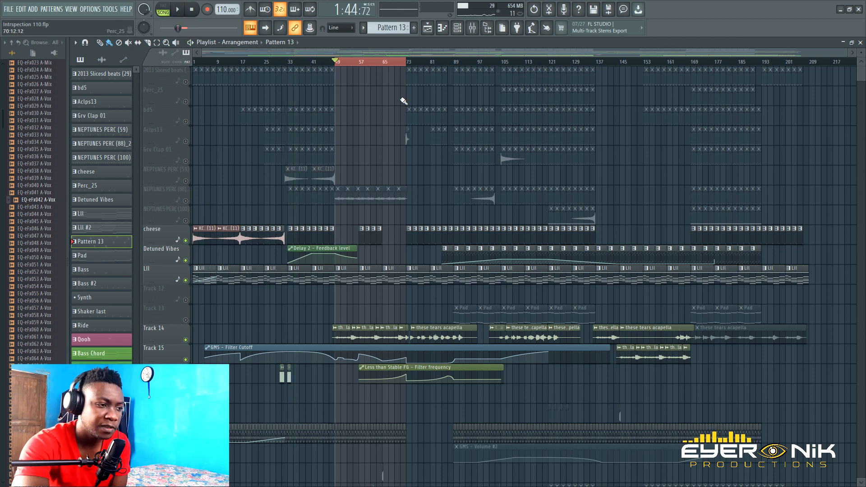
{"action": "left_click", "coordinate": [182, 16]}
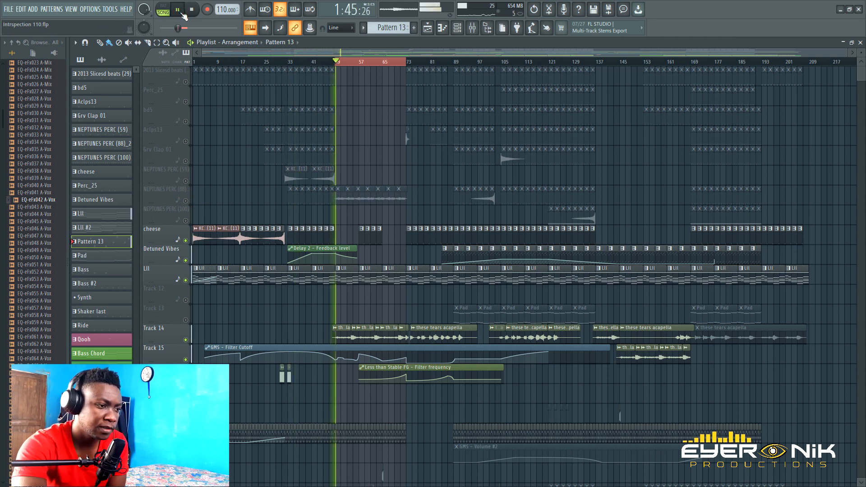
{"action": "left_click", "coordinate": [193, 11]}
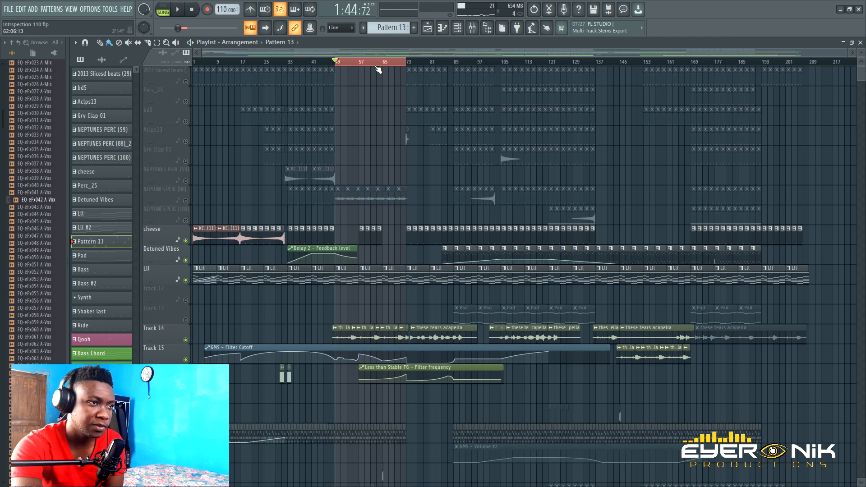
Audition the last part of the breakdown from bar 65, muting the Track 14 acapella during playback
{"action": "scroll", "coordinate": [399, 68], "scroll_direction": "up", "scroll_amount": 4}
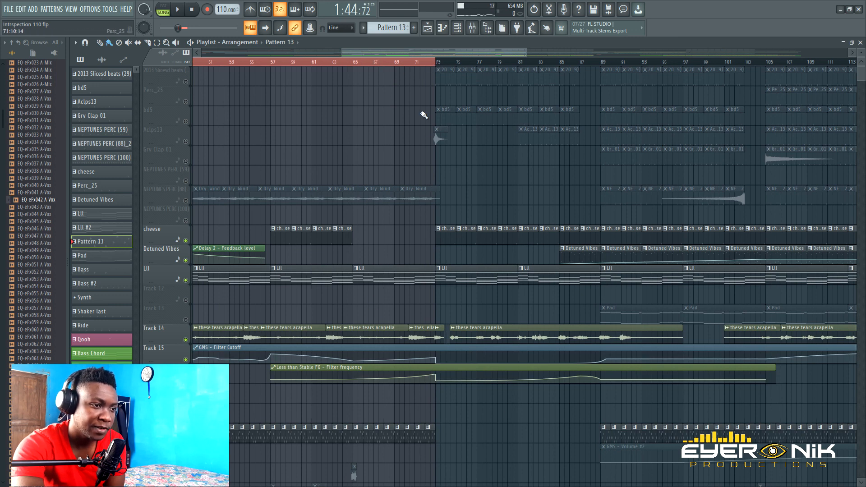
{"action": "left_click", "coordinate": [355, 62]}
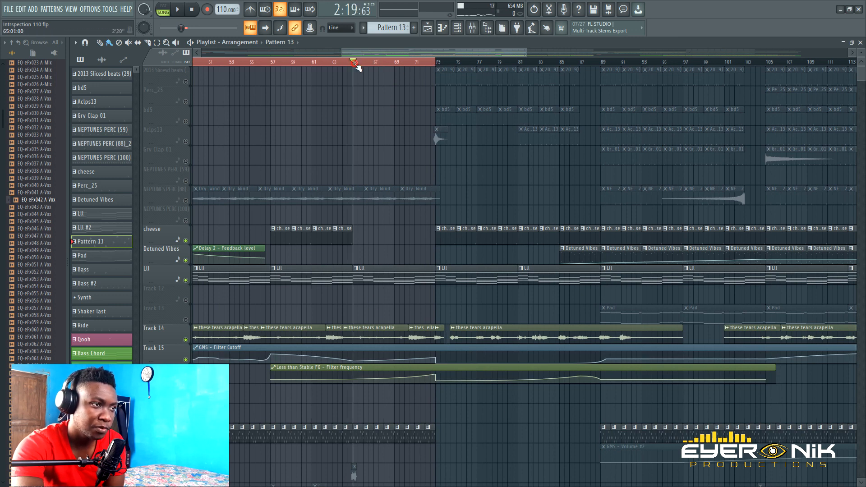
{"action": "left_click", "coordinate": [177, 9]}
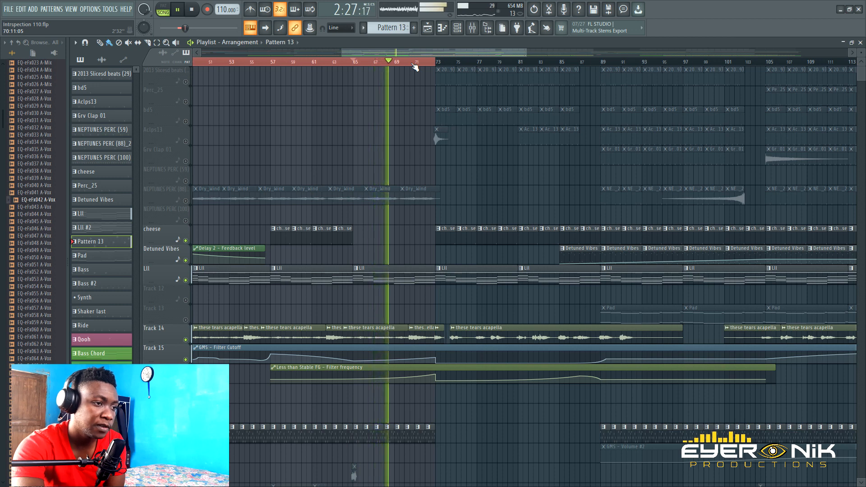
{"action": "left_click", "coordinate": [185, 340]}
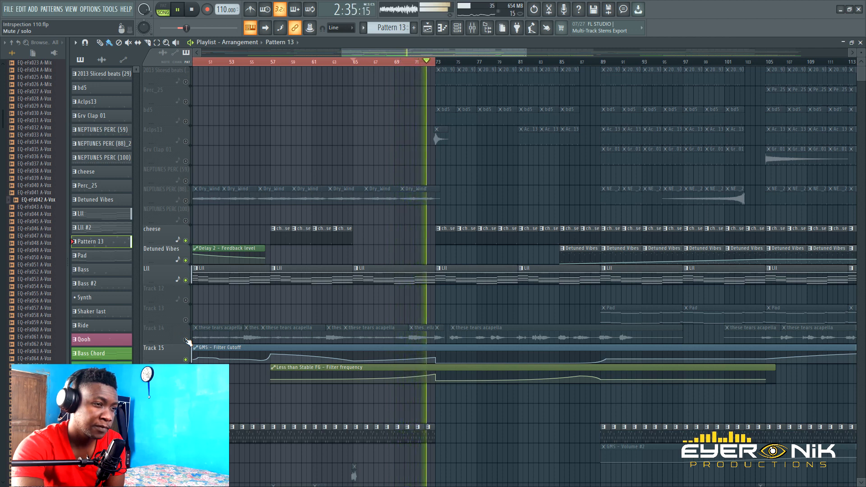
{"action": "key", "text": "space"}
{"action": "left_click", "coordinate": [192, 9]}
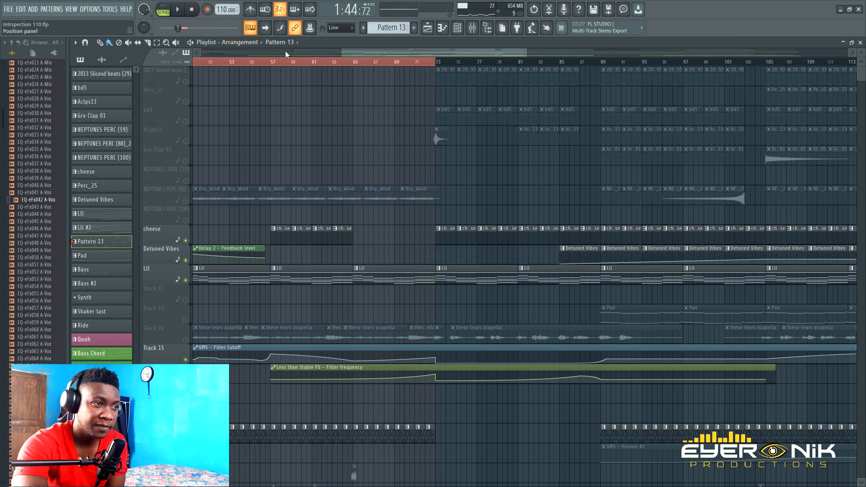
Clear the breakdown time selection and audition the song from bar 73 with Track 14 unmuted
{"action": "left_click", "coordinate": [439, 63]}
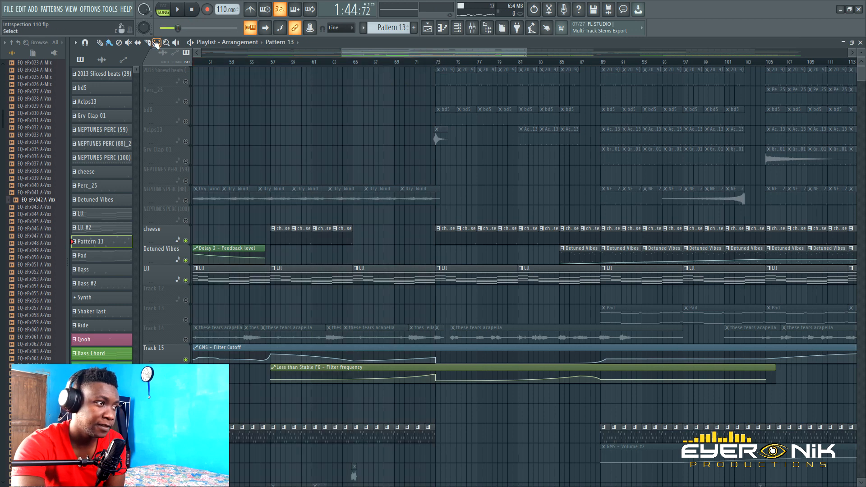
{"action": "left_click", "coordinate": [438, 64]}
{"action": "left_click", "coordinate": [186, 340]}
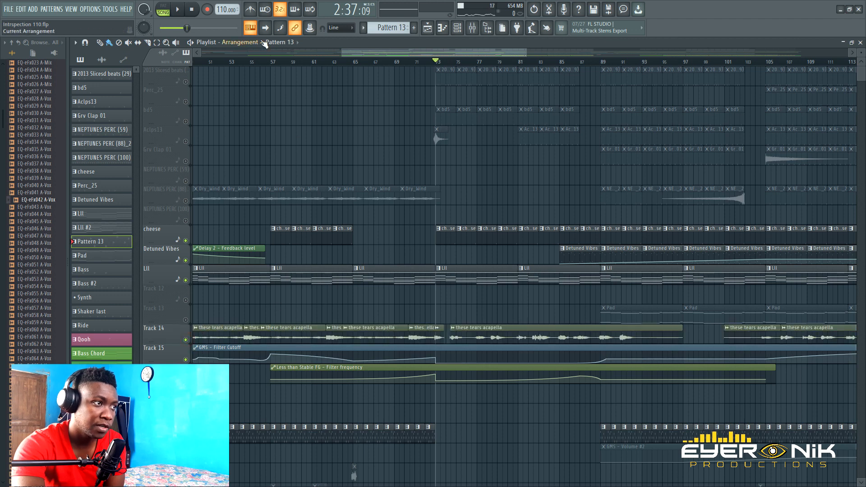
{"action": "left_click", "coordinate": [178, 10]}
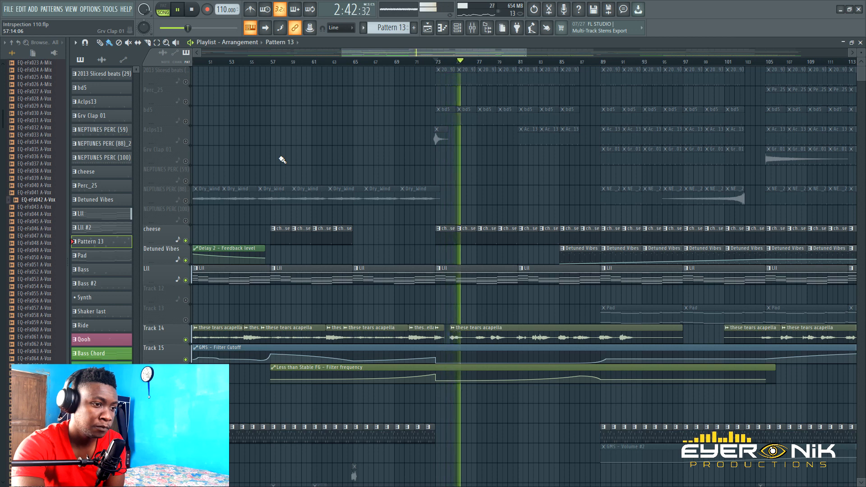
{"action": "left_click", "coordinate": [193, 10]}
{"action": "left_click", "coordinate": [194, 9]}
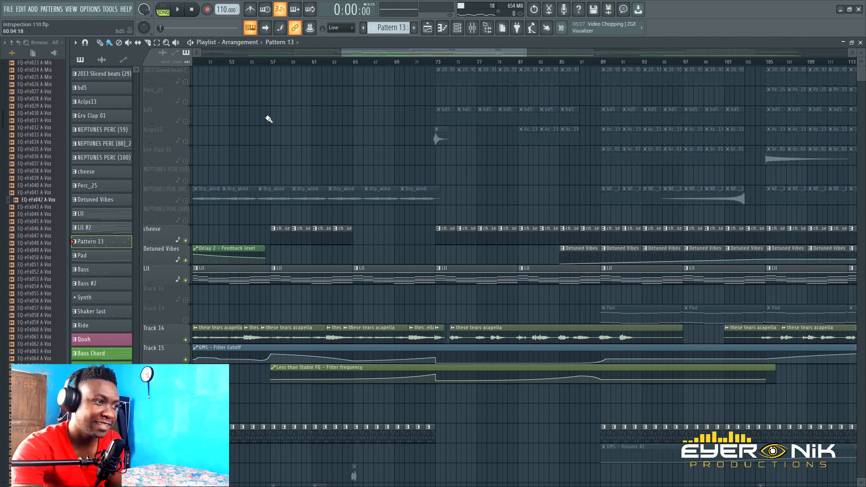
Unmute all the muted drum, percussion and pad tracks and audition the full arrangement from bar 73
{"action": "right_click", "coordinate": [187, 82]}
{"action": "right_click", "coordinate": [187, 82]}
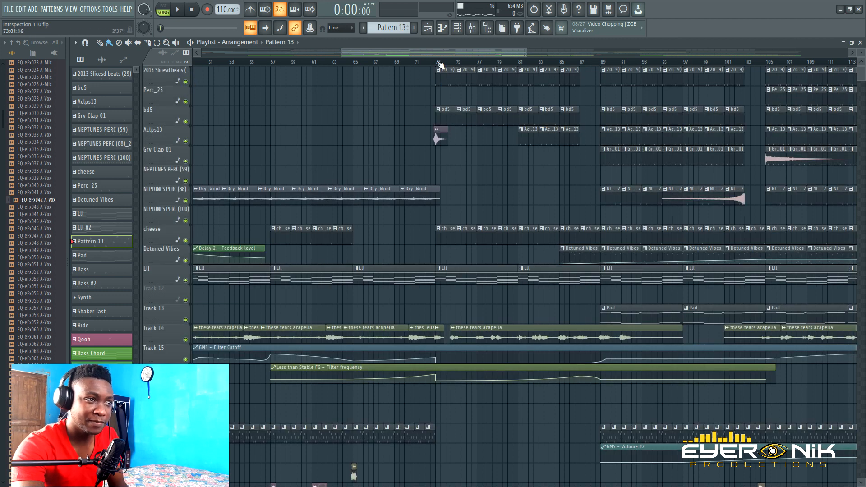
{"action": "left_click", "coordinate": [439, 63]}
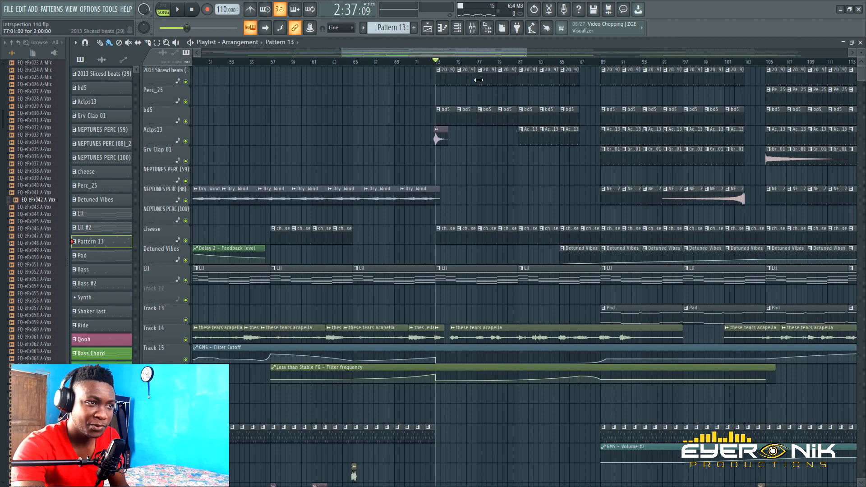
{"action": "left_click", "coordinate": [178, 9]}
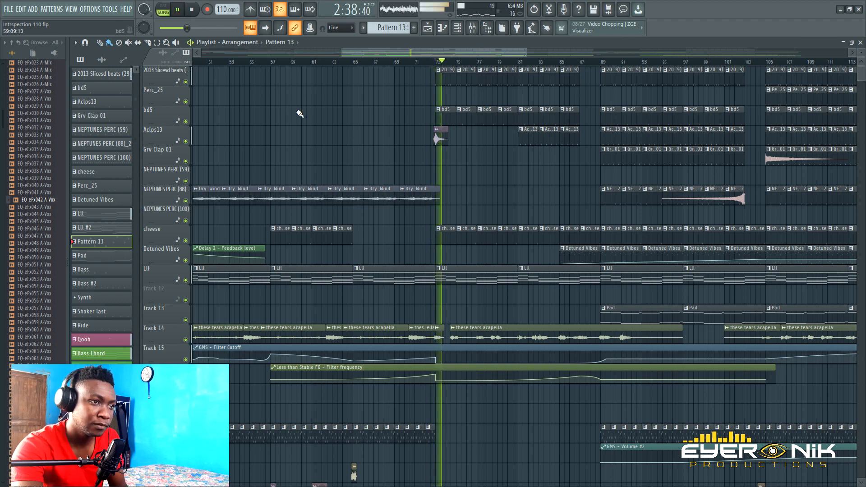
{"action": "left_click", "coordinate": [198, 12]}
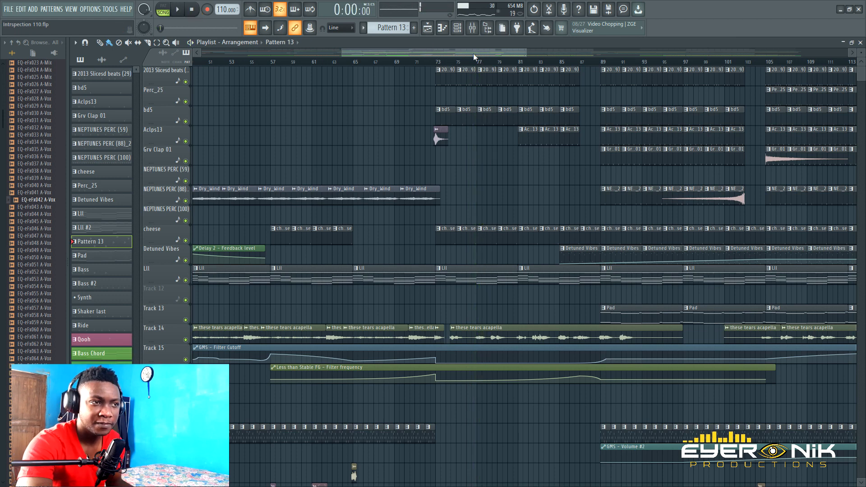
Examine how the drum, pad, vocal, effect and chord clips are arranged across all tracks from bar 49 to the later sections
{"action": "left_click_drag", "start_coordinate": [527, 52], "coordinate": [591, 53]}
{"action": "scroll", "coordinate": [541, 266], "scroll_direction": "down", "scroll_amount": 8}
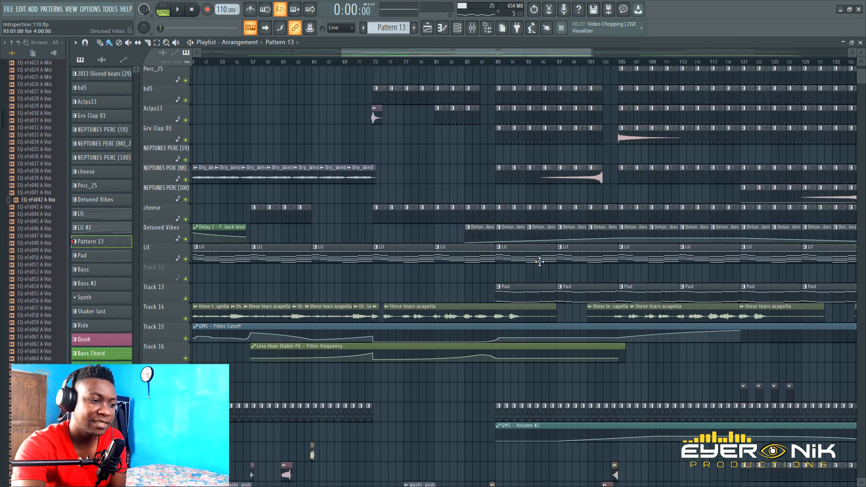
{"action": "scroll", "coordinate": [541, 265], "scroll_direction": "down", "scroll_amount": 1}
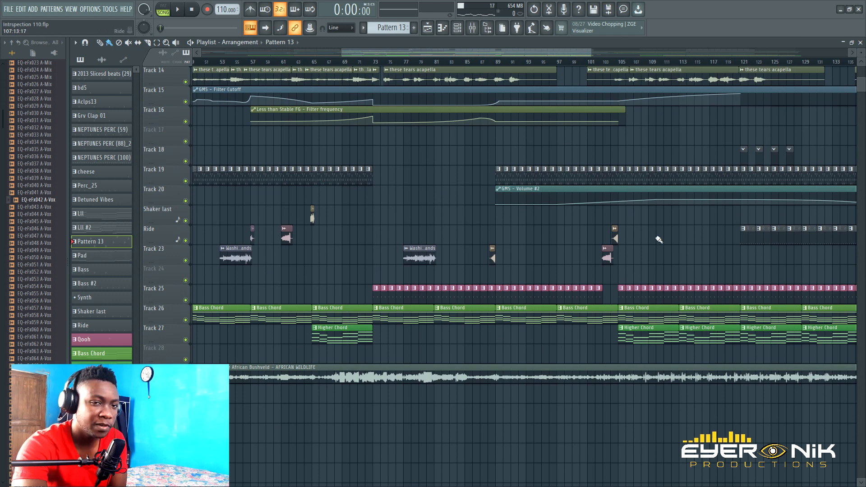
{"action": "left_click_drag", "start_coordinate": [862, 89], "coordinate": [862, 75]}
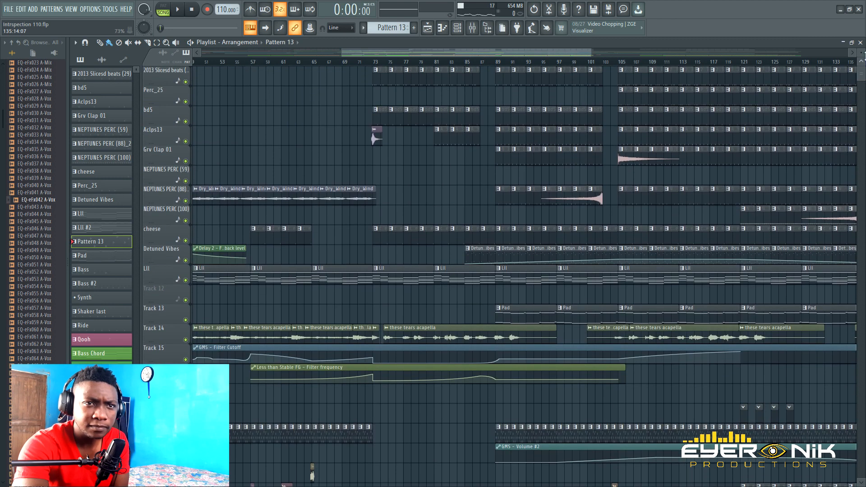
{"action": "left_click_drag", "start_coordinate": [588, 53], "coordinate": [750, 89]}
{"action": "scroll", "coordinate": [501, 329], "scroll_direction": "down", "scroll_amount": 10}
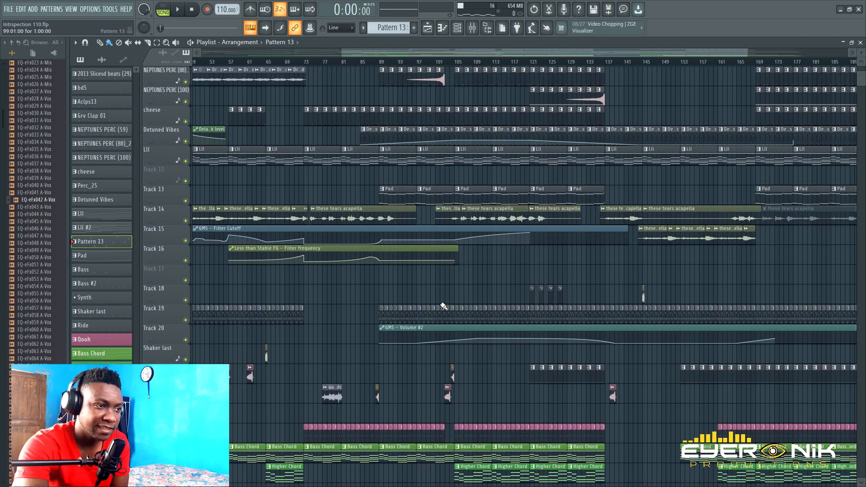
{"action": "scroll", "coordinate": [444, 307], "scroll_direction": "down", "scroll_amount": 3}
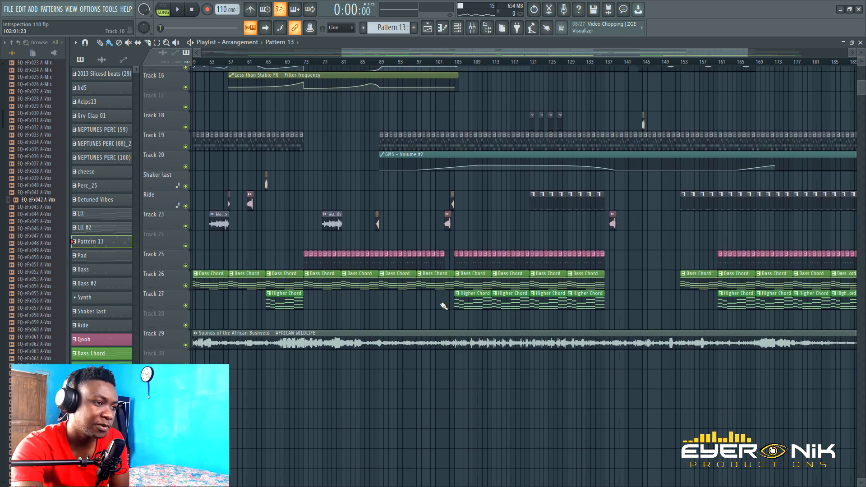
{"action": "scroll", "coordinate": [434, 303], "scroll_direction": "up", "scroll_amount": 10}
{"action": "scroll", "coordinate": [430, 300], "scroll_direction": "up", "scroll_amount": 4}
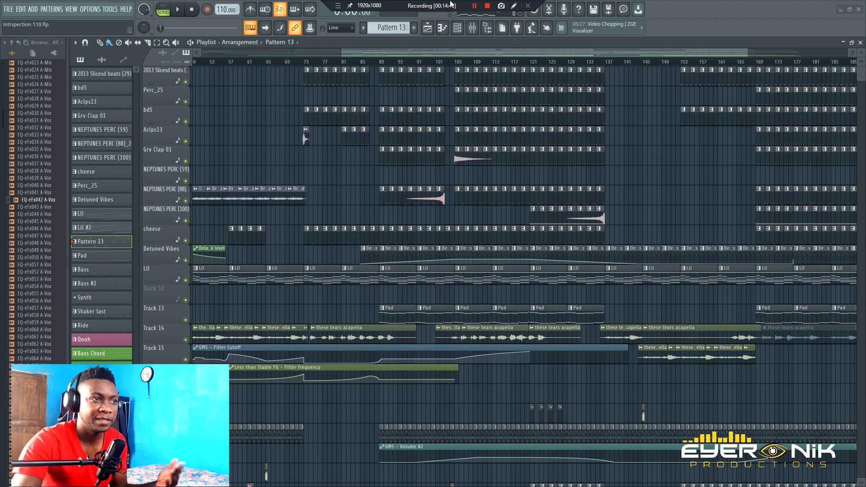
Audition the section starting at bar 105 with all tracks playing, then stop playback
{"action": "left_click_drag", "start_coordinate": [418, 51], "coordinate": [446, 54]}
{"action": "scroll", "coordinate": [454, 60], "scroll_direction": "down", "scroll_amount": 1}
{"action": "scroll", "coordinate": [455, 62], "scroll_direction": "down", "scroll_amount": 3}
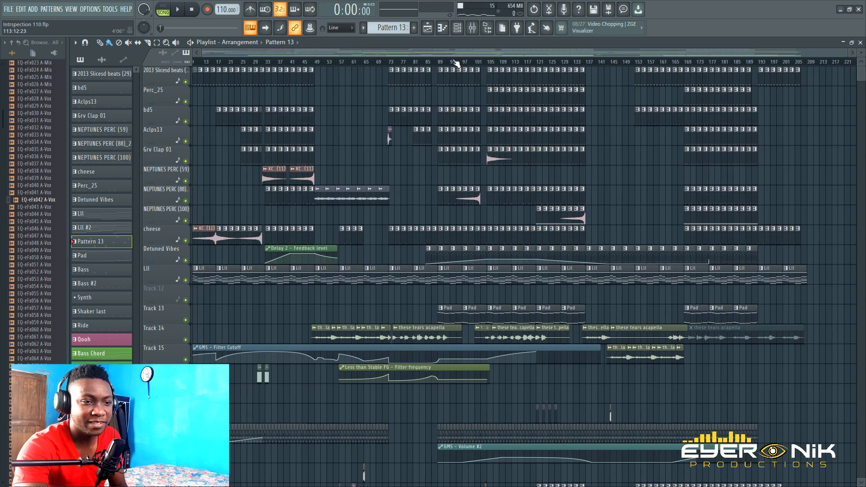
{"action": "left_click_drag", "start_coordinate": [465, 52], "coordinate": [610, 48]}
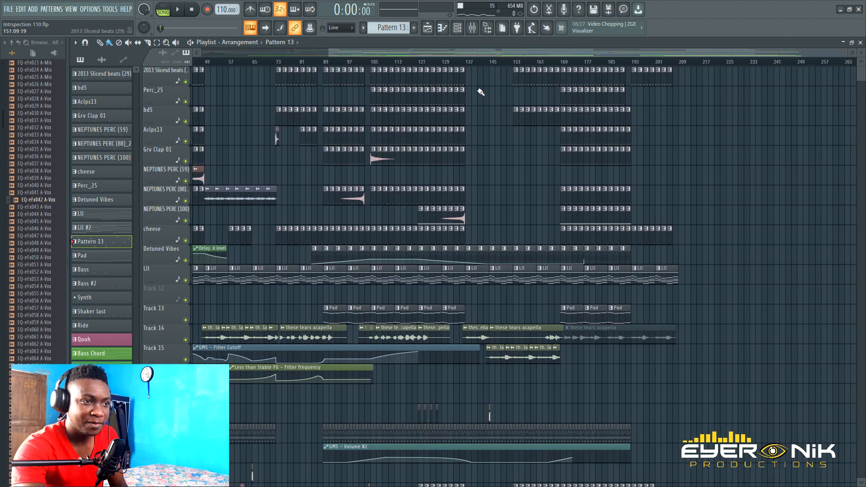
{"action": "left_click", "coordinate": [372, 62]}
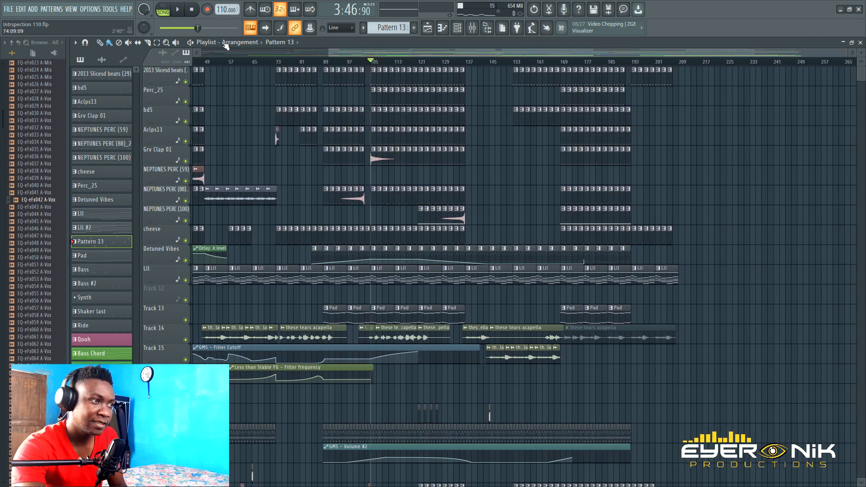
{"action": "key", "text": "space"}
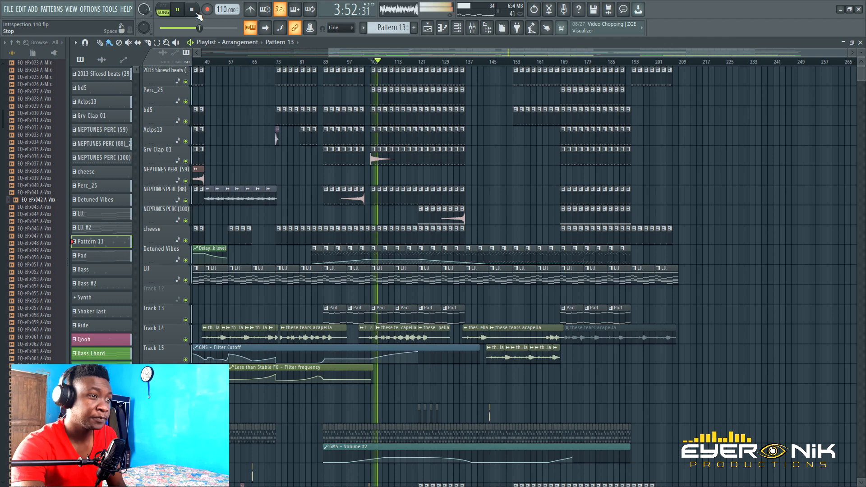
{"action": "left_click", "coordinate": [197, 12]}
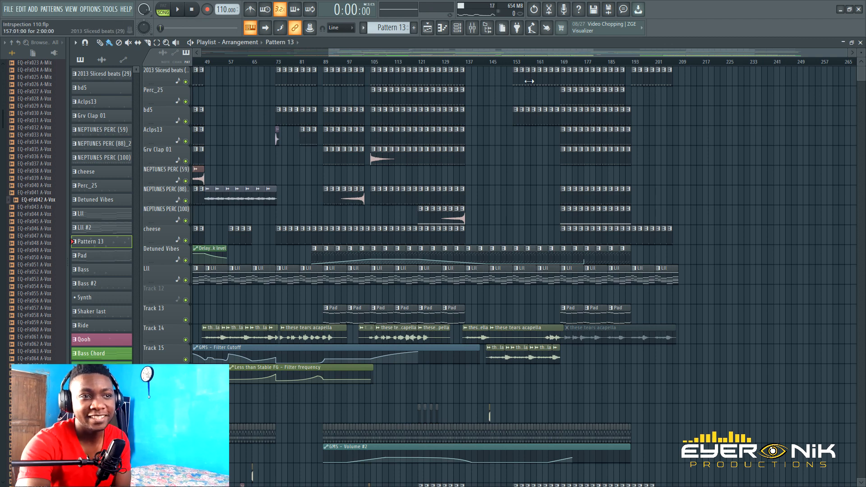
{"action": "mouse_move", "coordinate": [862, 76]}
{"action": "left_mouse_down"}
{"action": "mouse_move", "coordinate": [863, 100]}
{"action": "mouse_move", "coordinate": [861, 63]}
{"action": "left_mouse_up"}
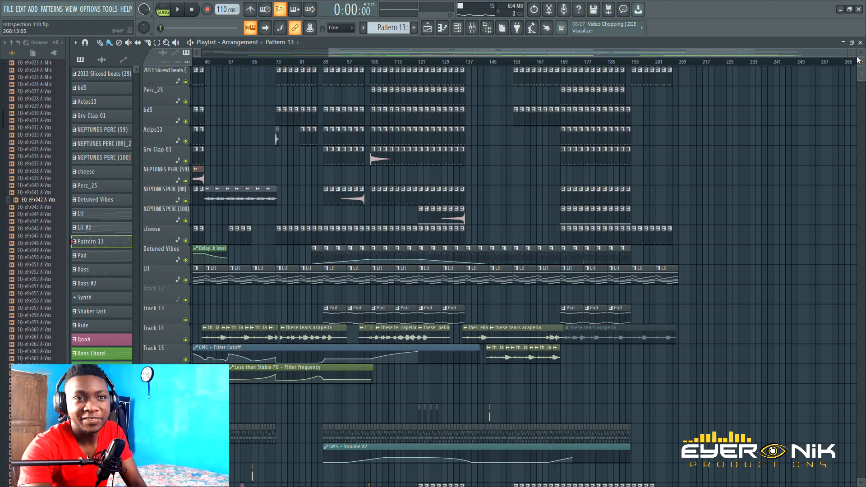
Examine the overall song arrangement from bar 9 to the end, including the lower percussion, bass chord and wildlife ambience tracks
{"action": "left_click_drag", "start_coordinate": [845, 51], "coordinate": [817, 48]}
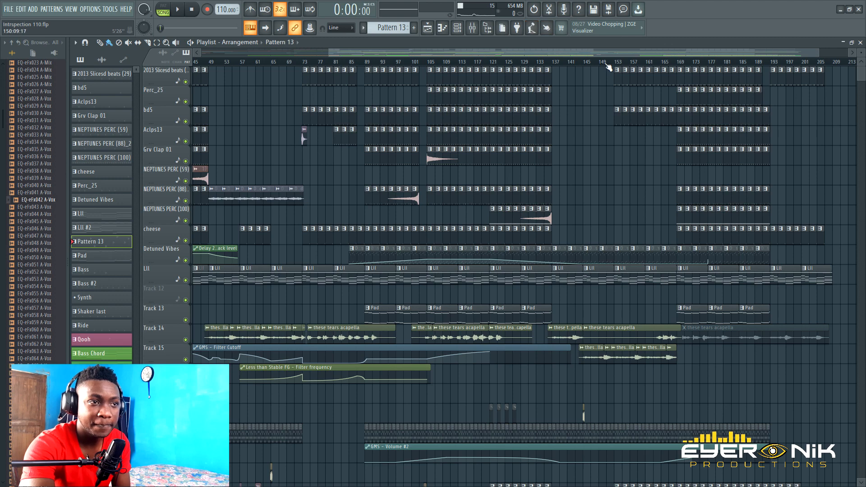
{"action": "scroll", "coordinate": [607, 65], "scroll_direction": "down", "scroll_amount": 2}
{"action": "left_click_drag", "start_coordinate": [608, 54], "coordinate": [813, 54]}
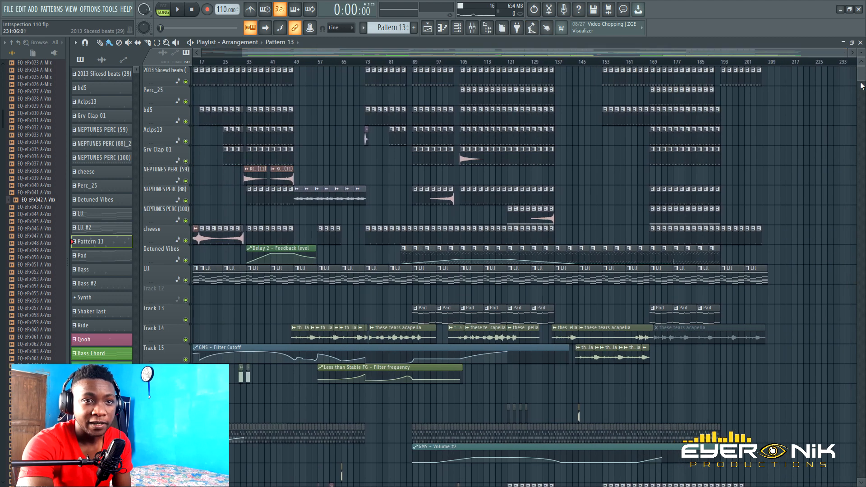
{"action": "scroll", "coordinate": [864, 76], "scroll_direction": "down", "scroll_amount": 8}
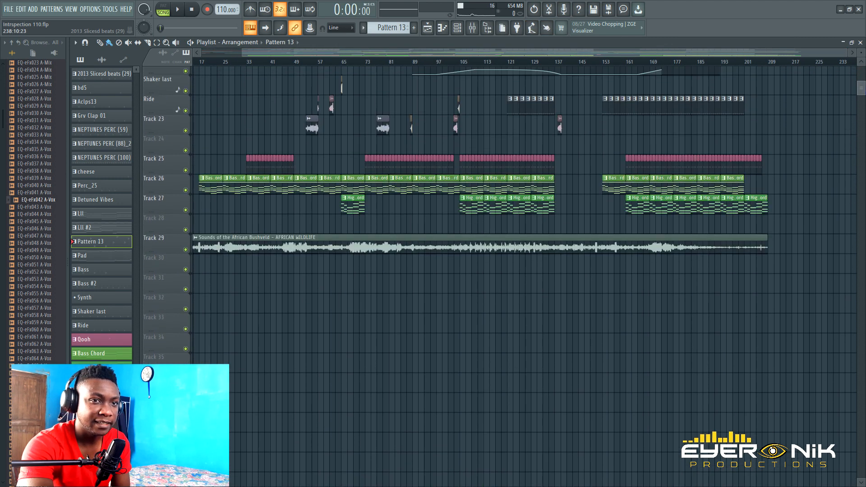
{"action": "scroll", "coordinate": [863, 63], "scroll_direction": "up", "scroll_amount": 8}
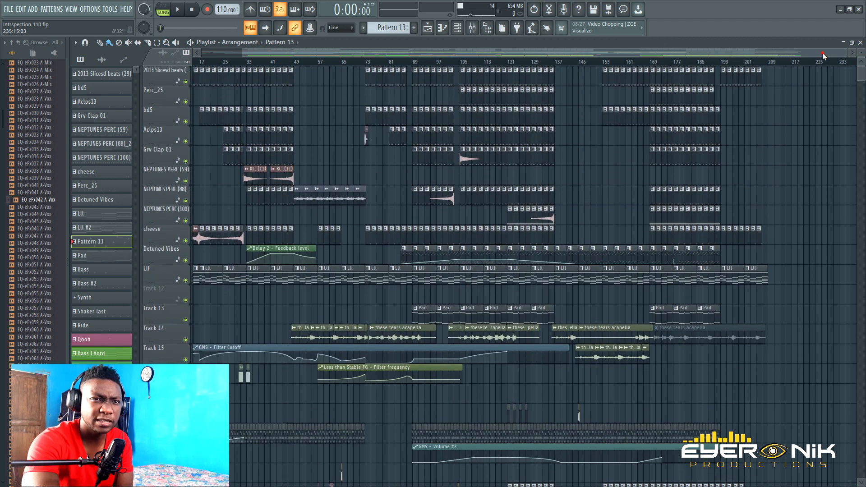
{"action": "left_click_drag", "start_coordinate": [822, 53], "coordinate": [805, 53]}
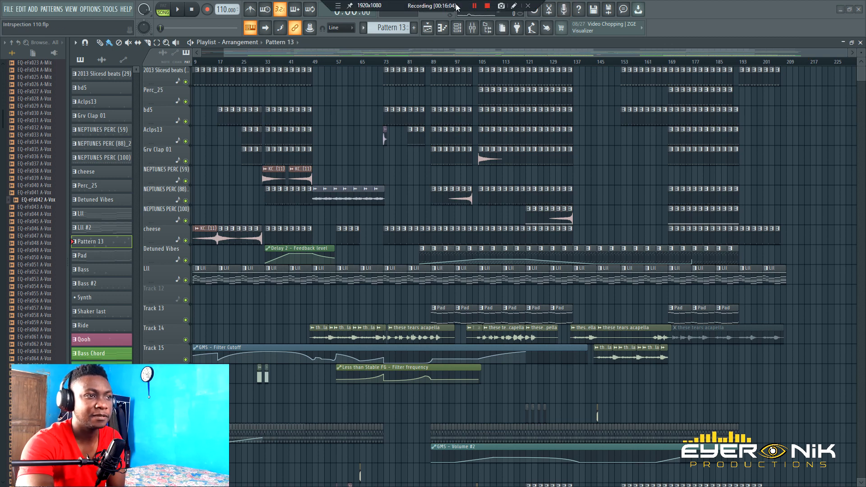
{"action": "left_click", "coordinate": [487, 6]}
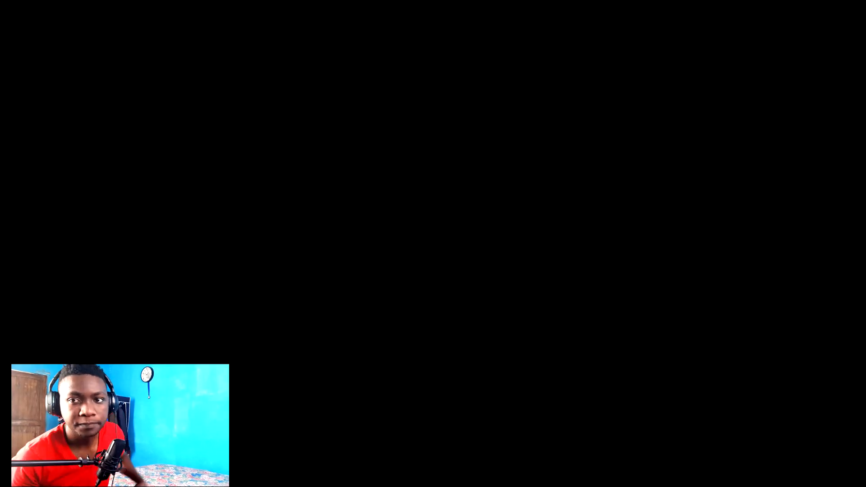